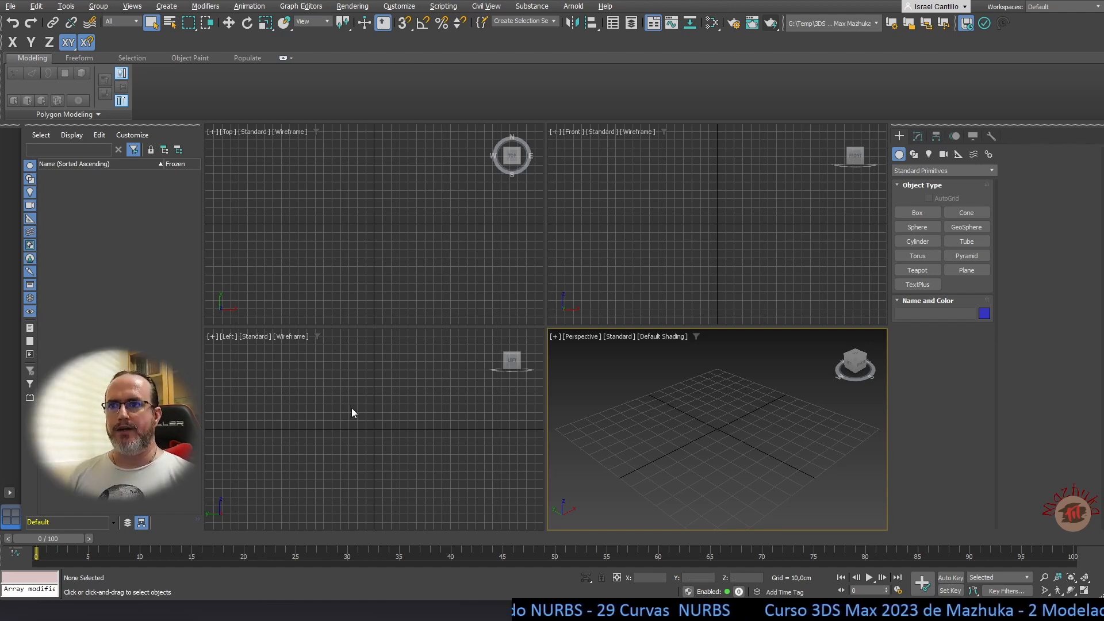
Switch shape creation to the NURBS Curves category and activate Point Curve after checking the CV Curve options.
left_click(911, 450)
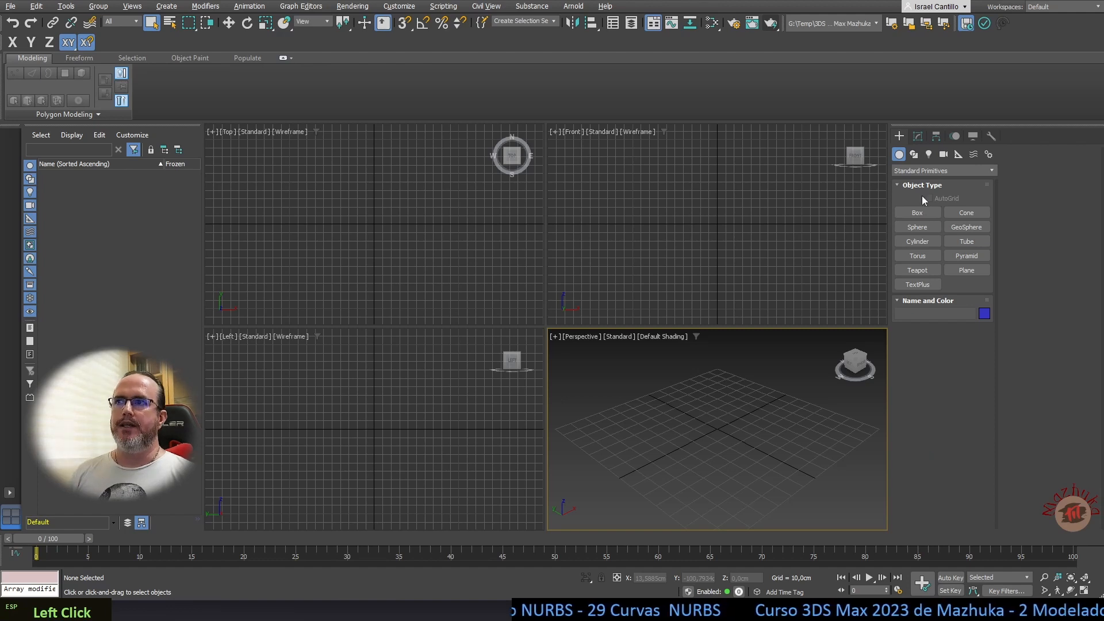
left_click(916, 157)
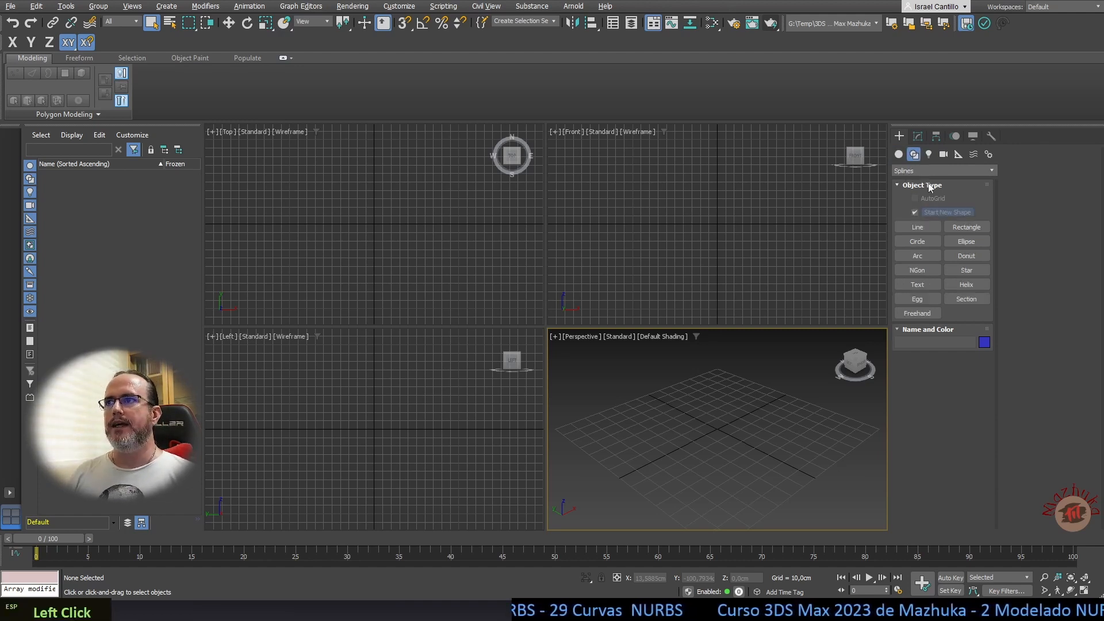
left_click(923, 171)
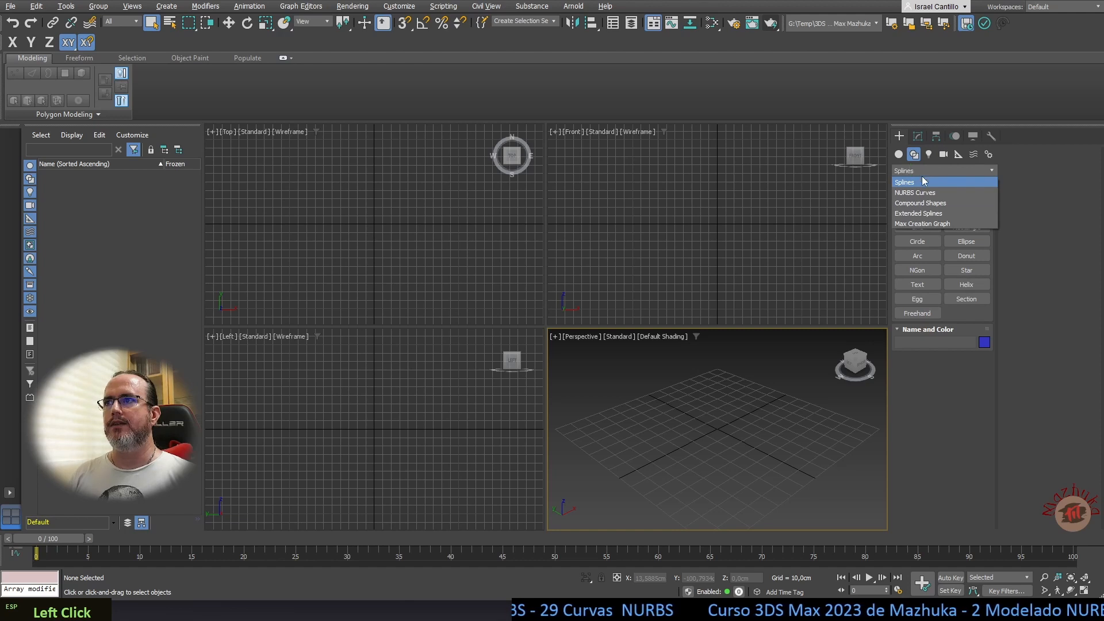
left_click(926, 193)
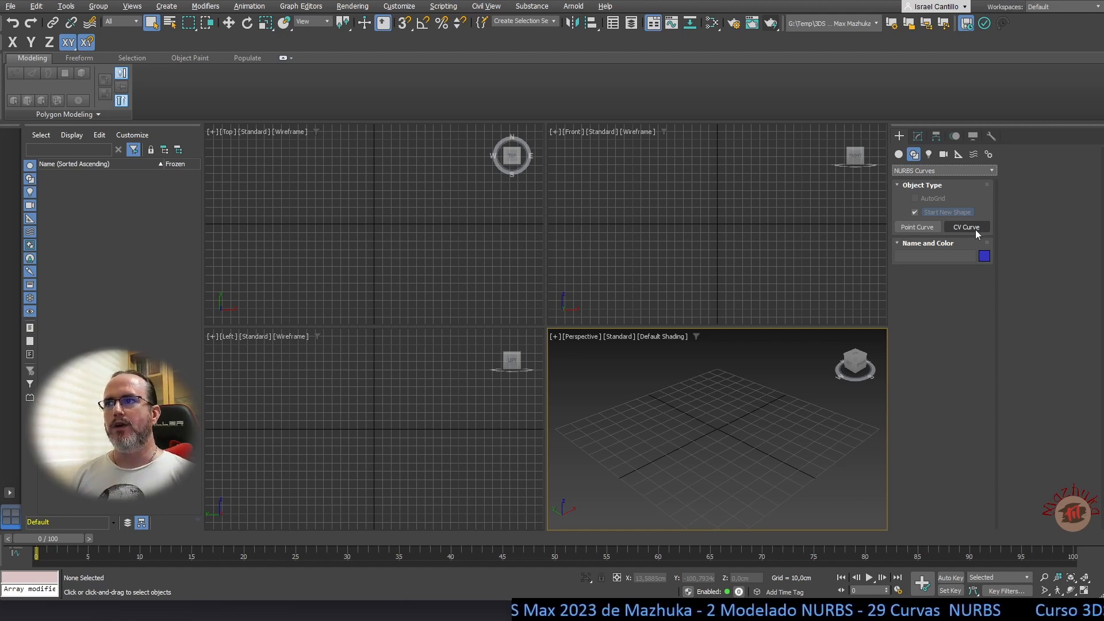
left_click(914, 227)
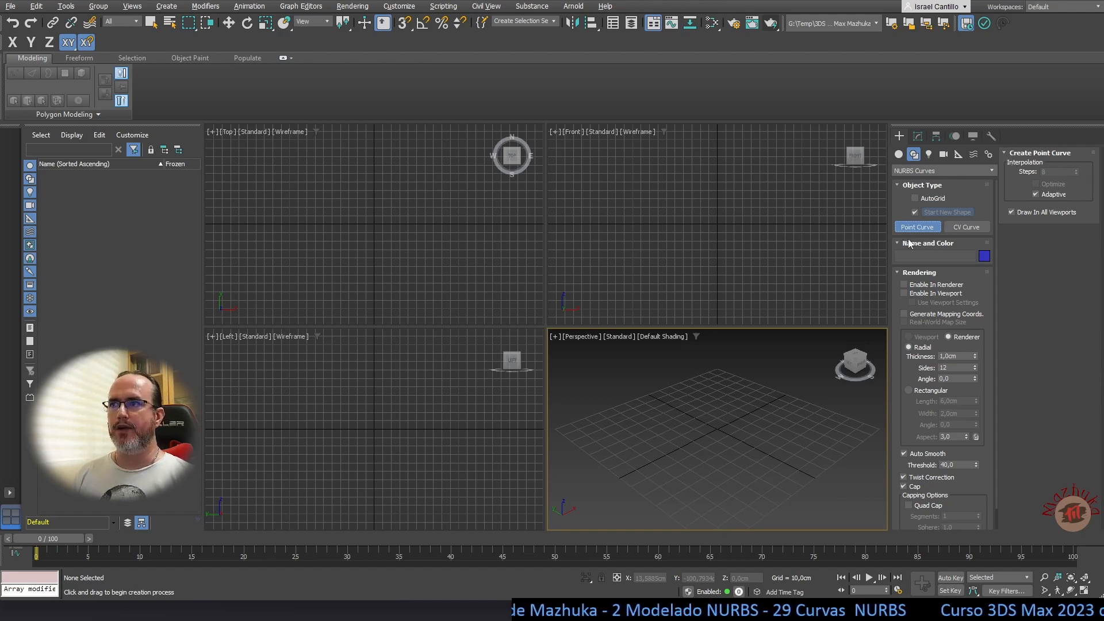
left_click(972, 230)
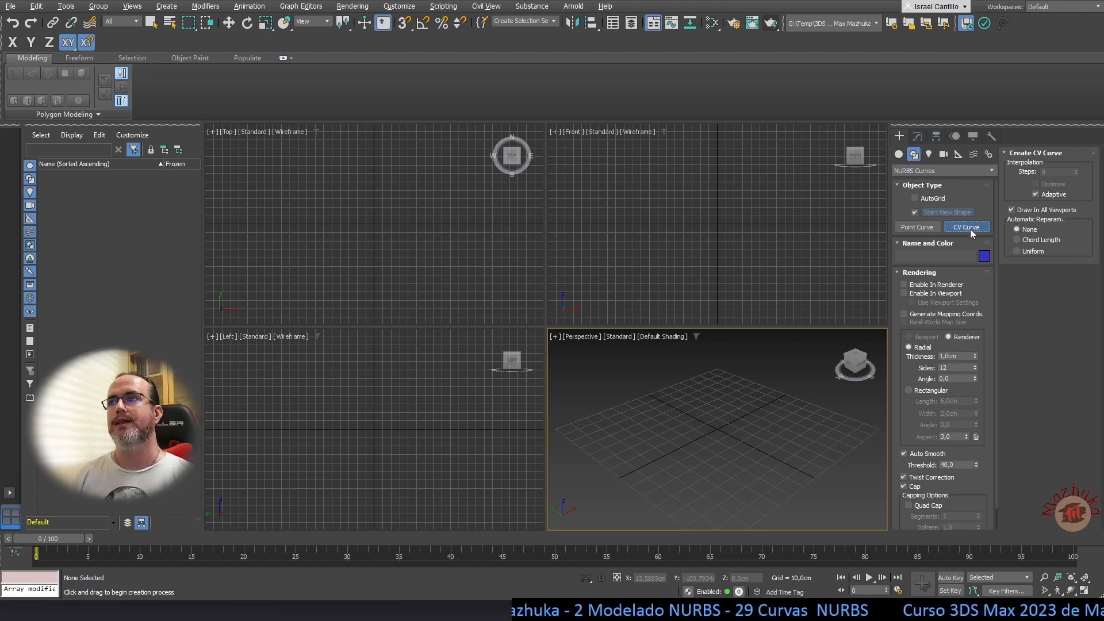
left_click(910, 230)
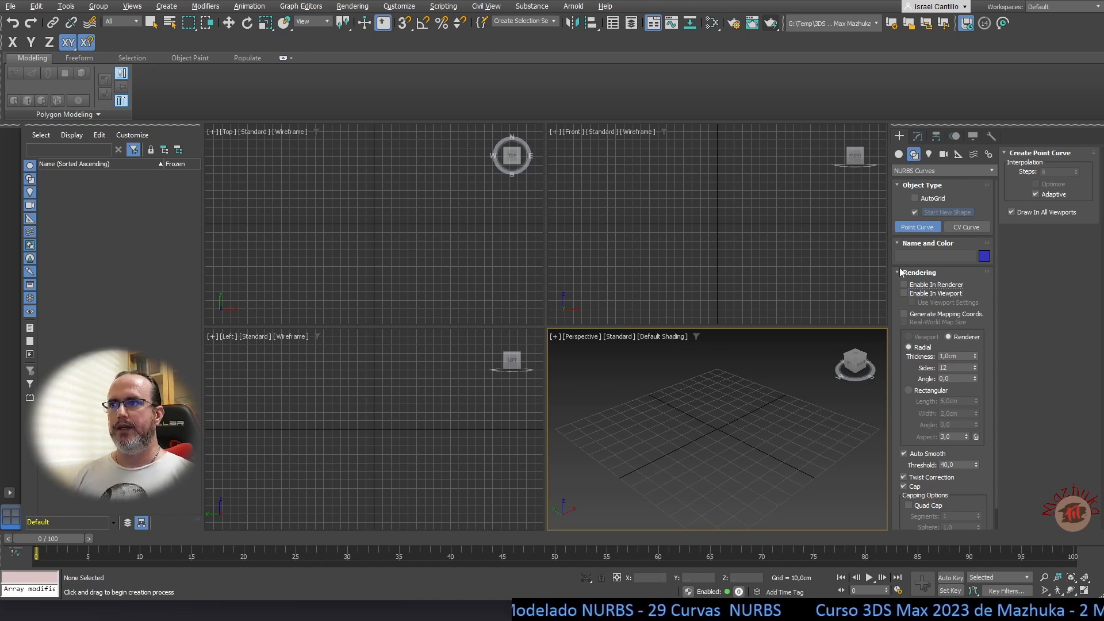
Turn on Enable In Viewport, Enable In Renderer and Use Viewport Settings for the point curve, leaving Generate Mapping Coords off.
left_click(921, 295)
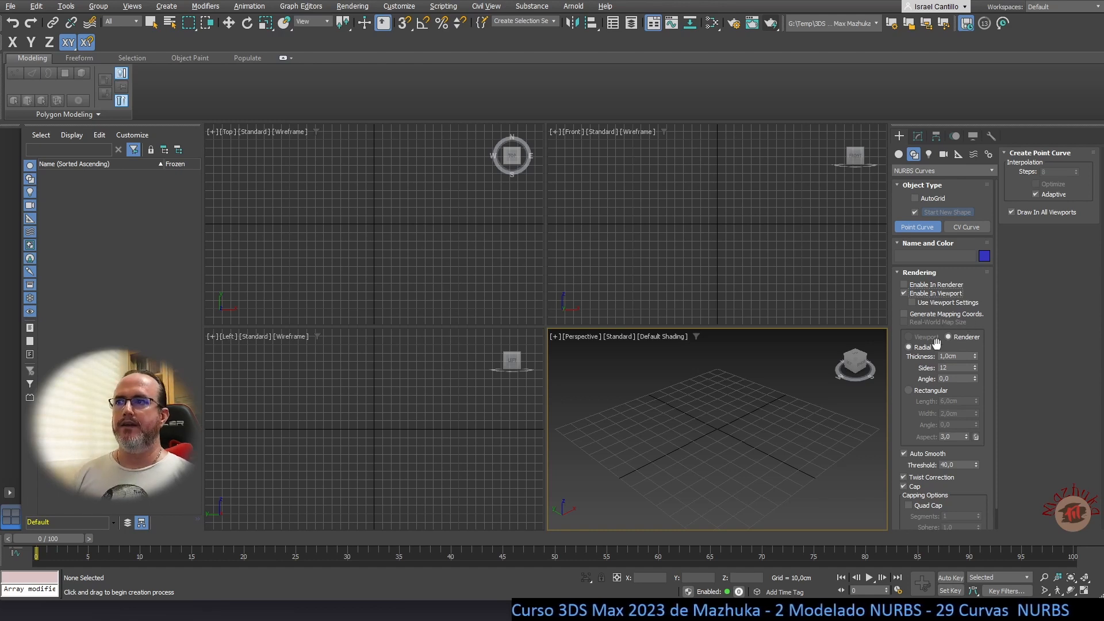
left_click(905, 315)
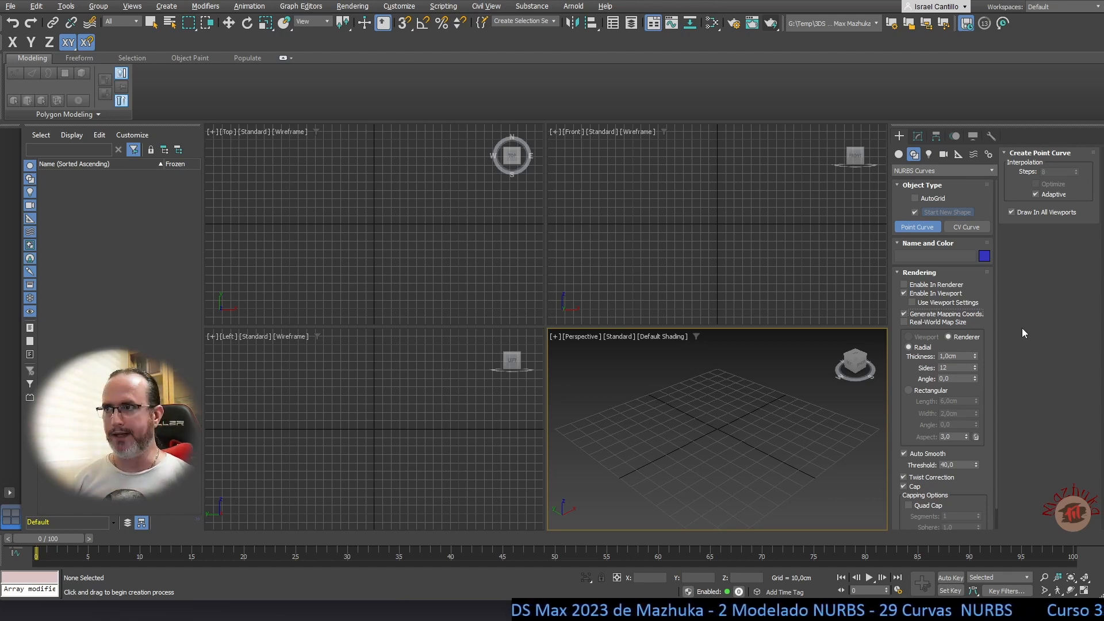
left_click(904, 314)
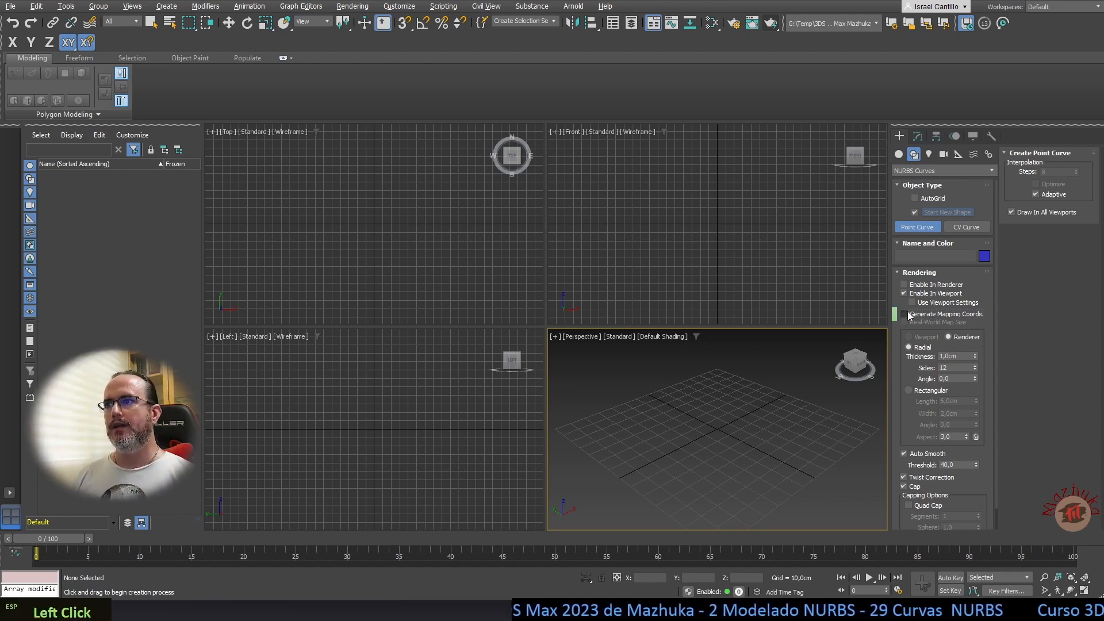
left_click(904, 284)
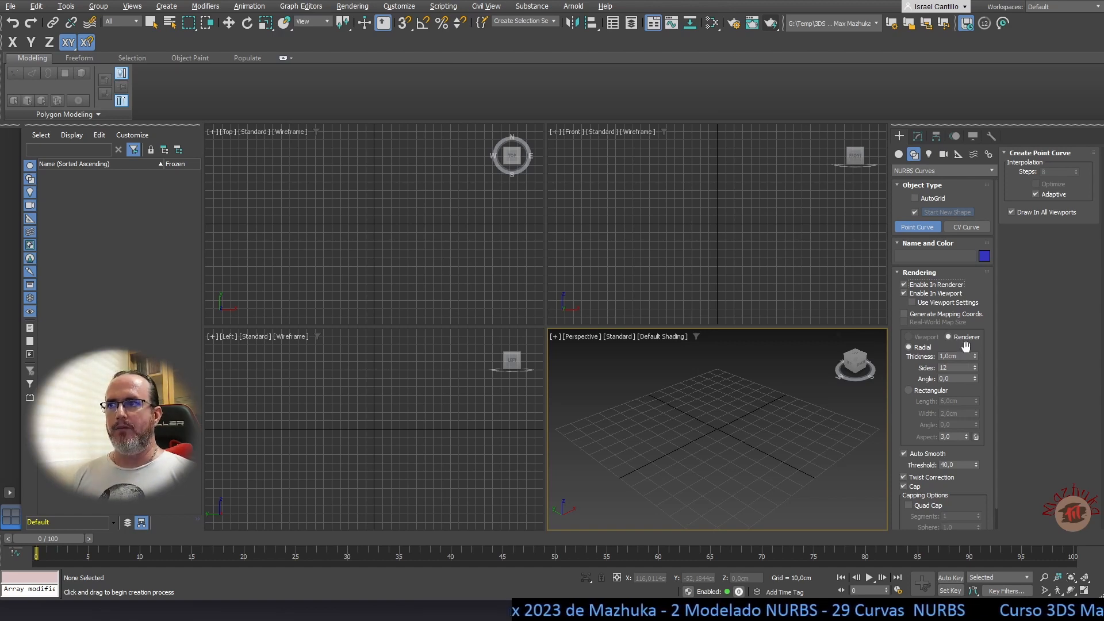
left_click(912, 303)
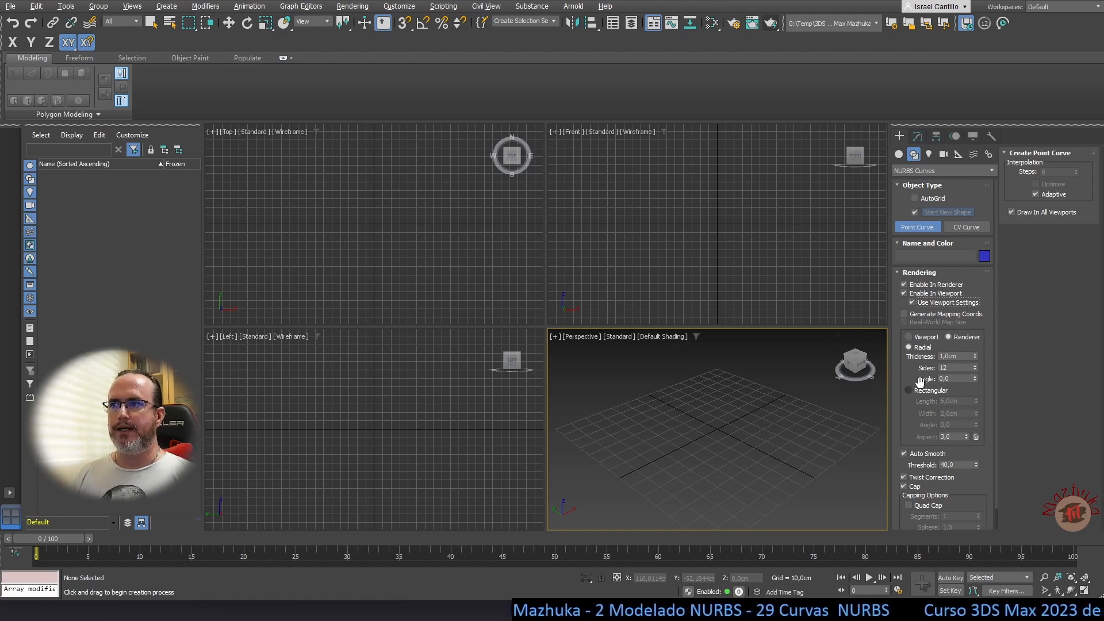
Try the Viewport settings and the Rectangular cross-section for the curve, returning to Renderer and Radial.
left_click(909, 336)
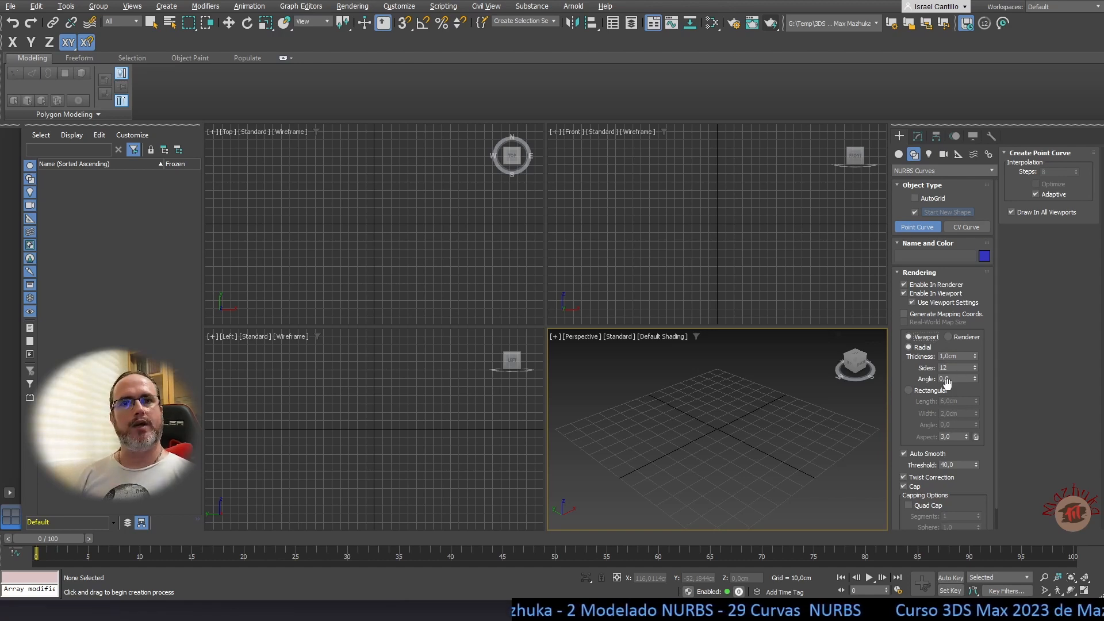
left_click(948, 337)
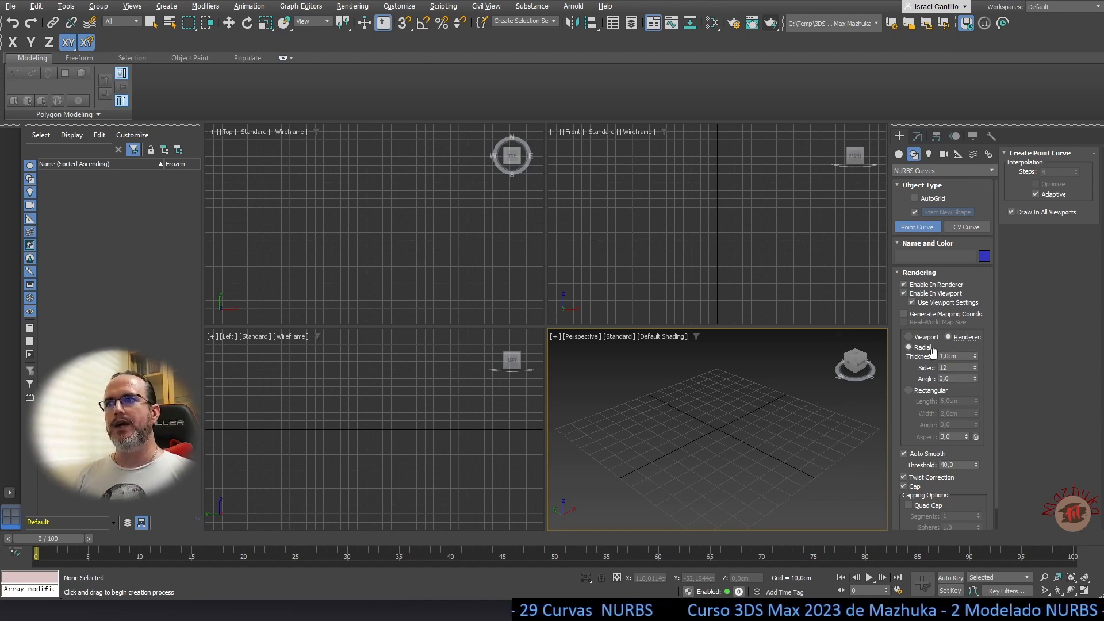
left_click(909, 391)
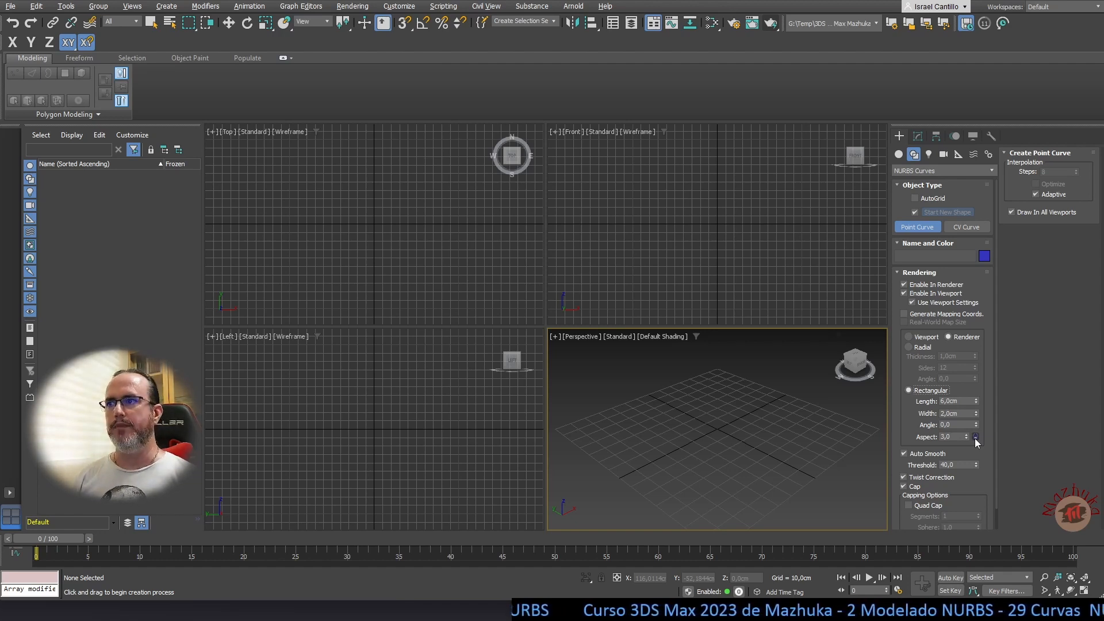
left_click(910, 353)
Review the remaining rendering options of the point curve and expand its Keyboard Entry settings.
scroll(948, 432, "down", 1)
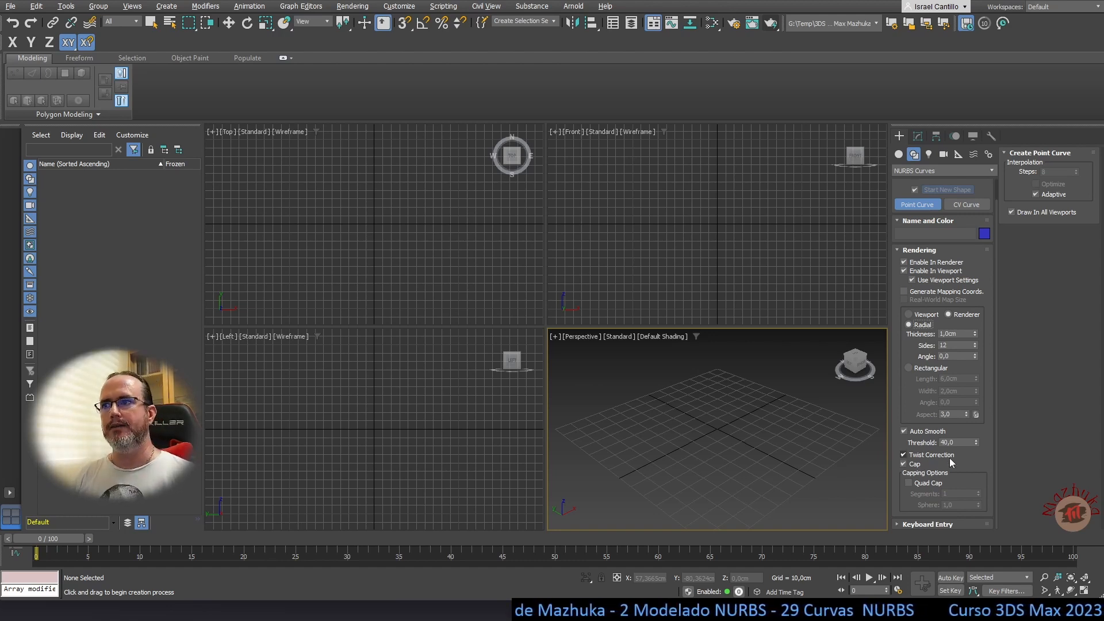
scroll(943, 484, "down", 1)
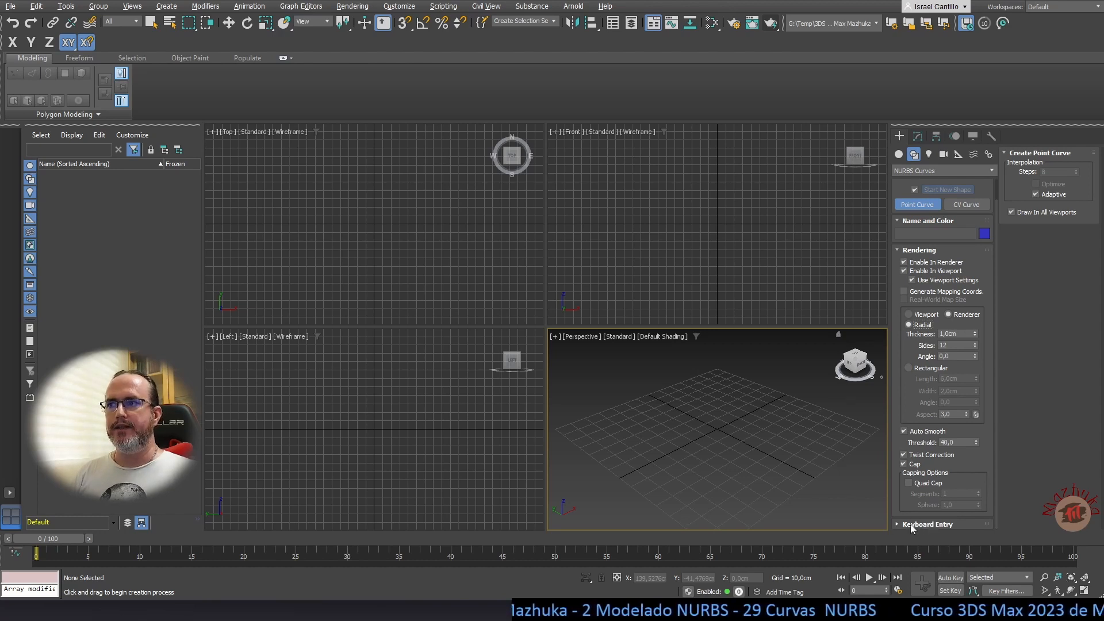
left_click(896, 523)
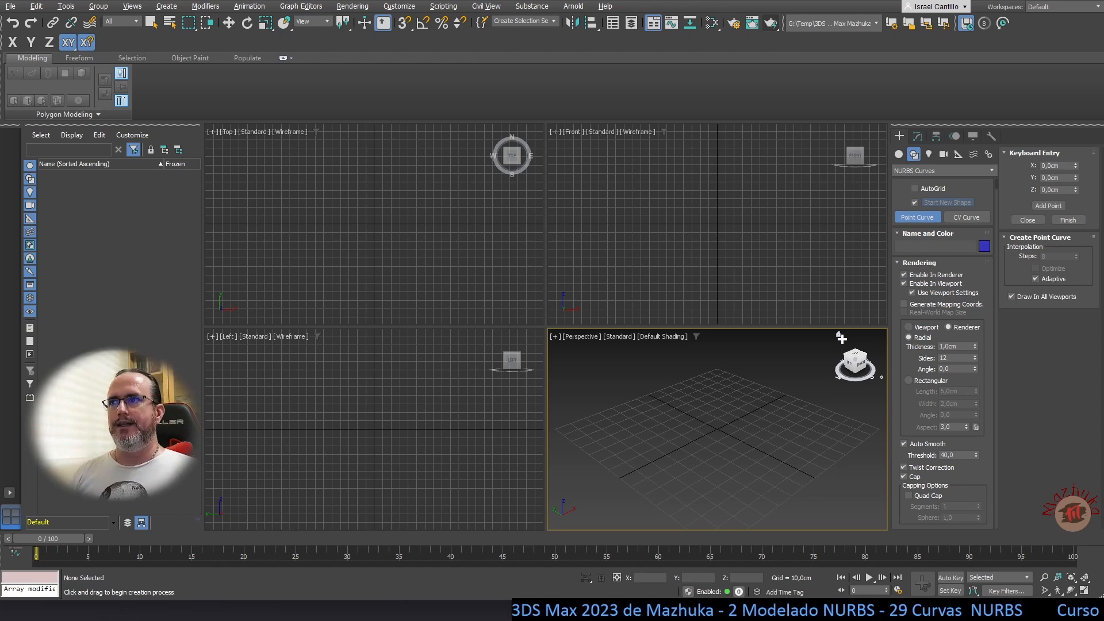
Place seven points of a winding point curve flat on the grid in the Perspective view.
left_click(663, 428)
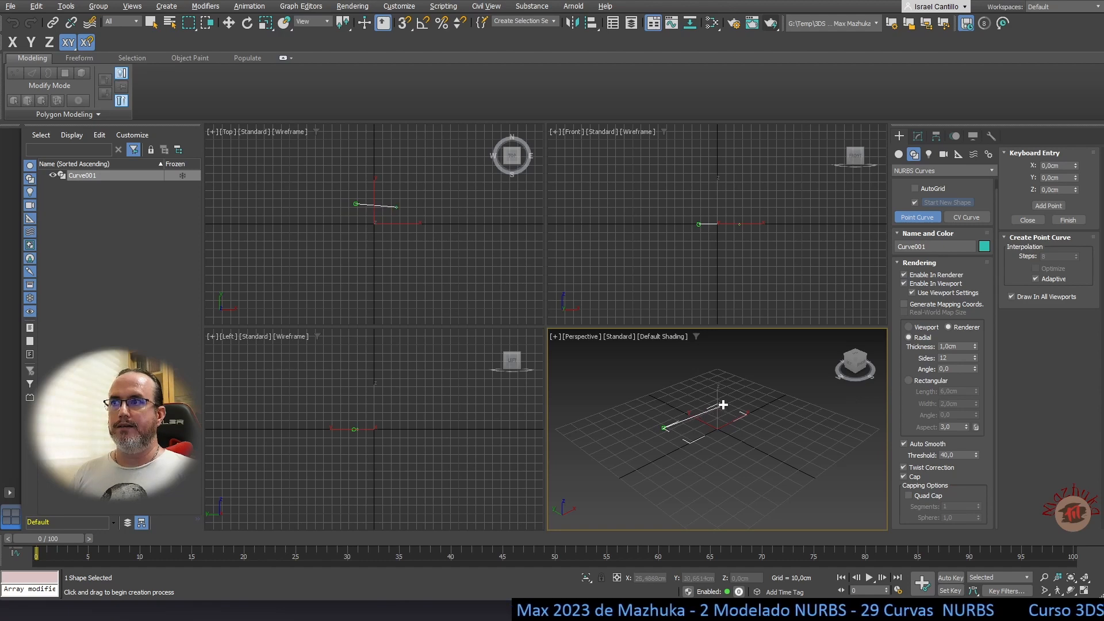
left_click(720, 404)
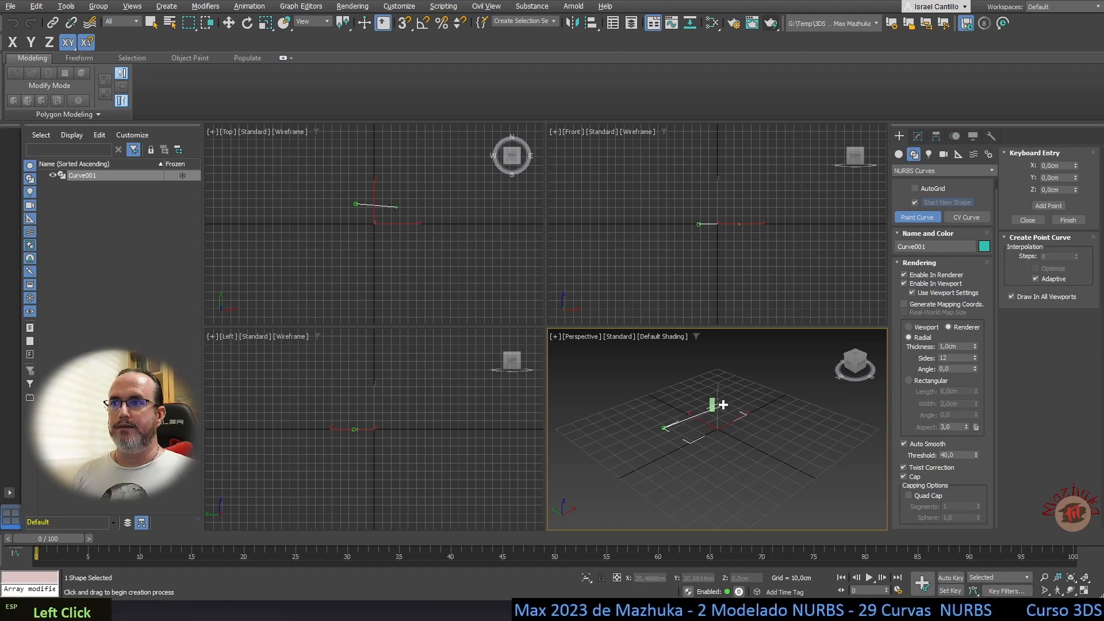
left_click(752, 421)
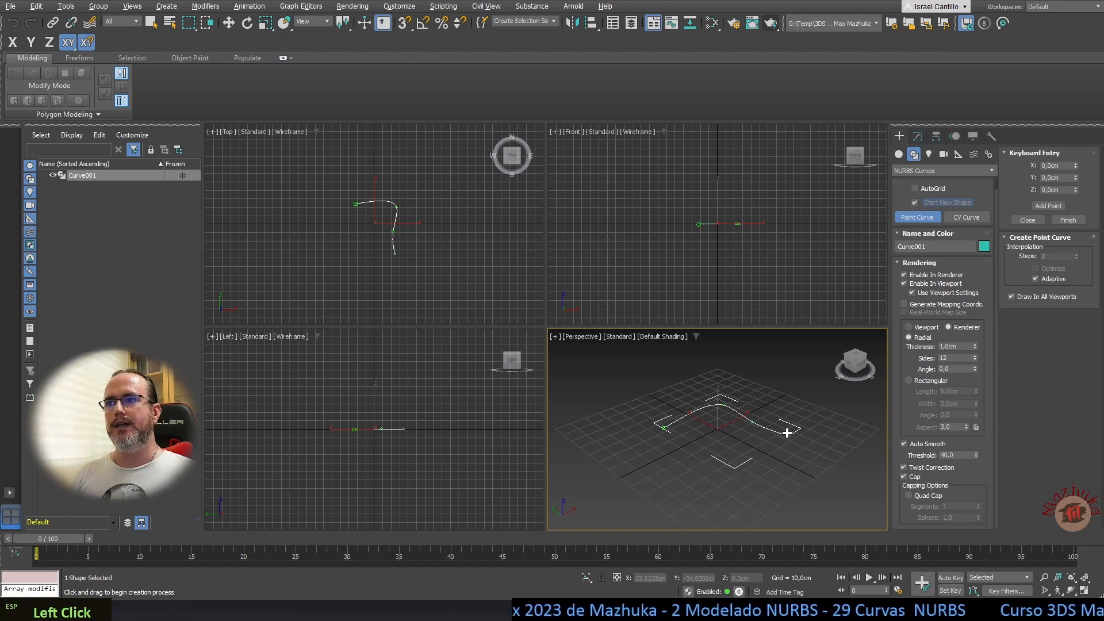
left_click(784, 403)
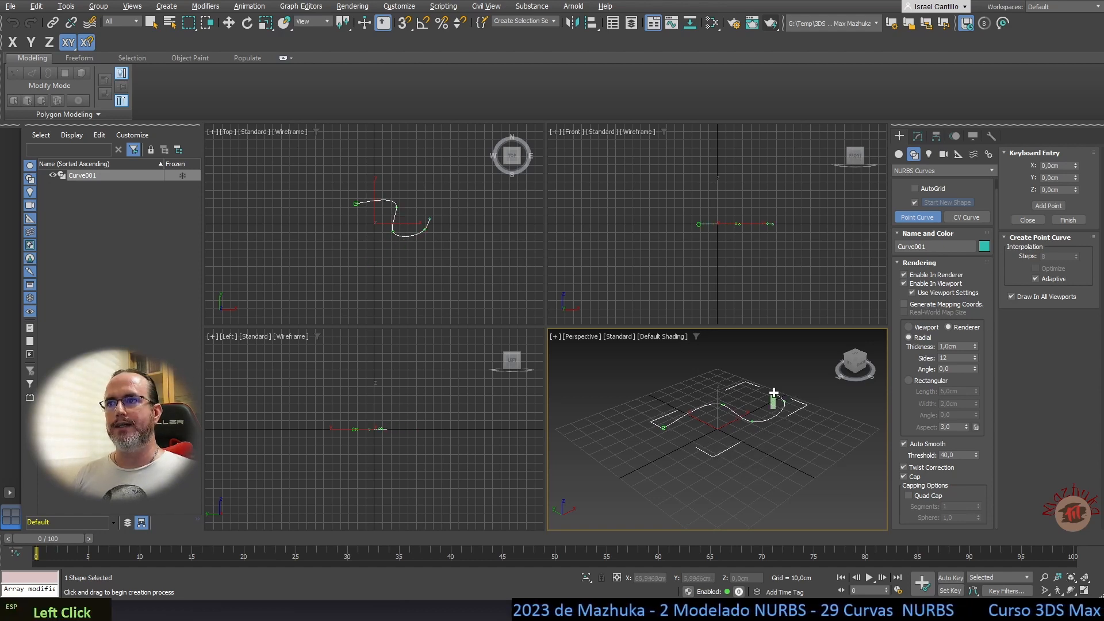
left_click(707, 380)
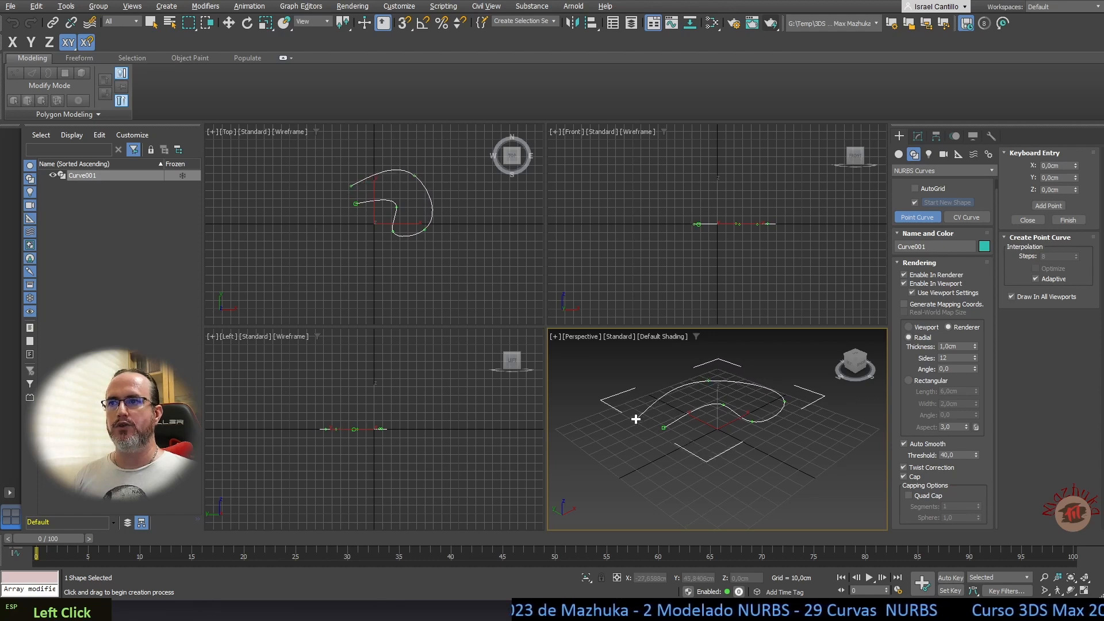
left_click(612, 427)
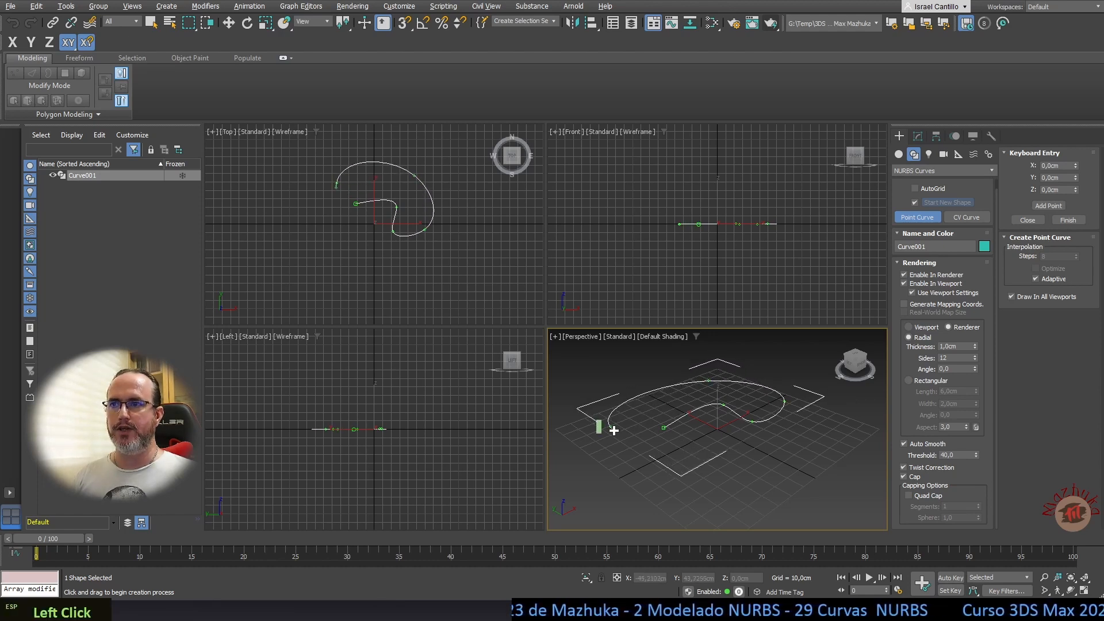
left_click(656, 464)
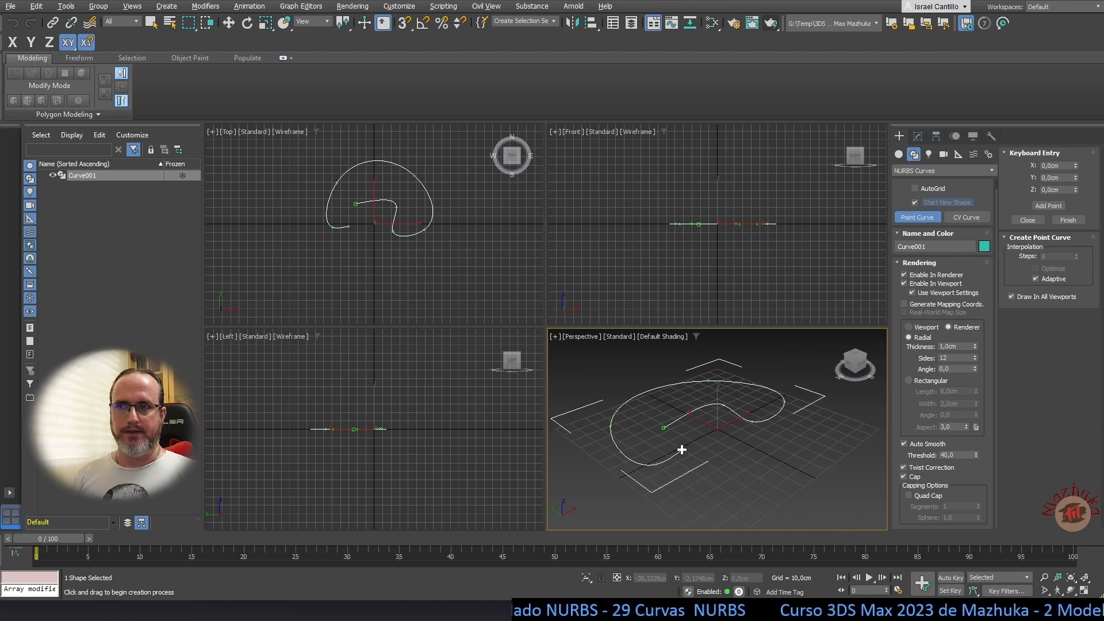
Extend the point curve with points raised above and below the grid plane, and undo the finished curve.
key("ctrl")
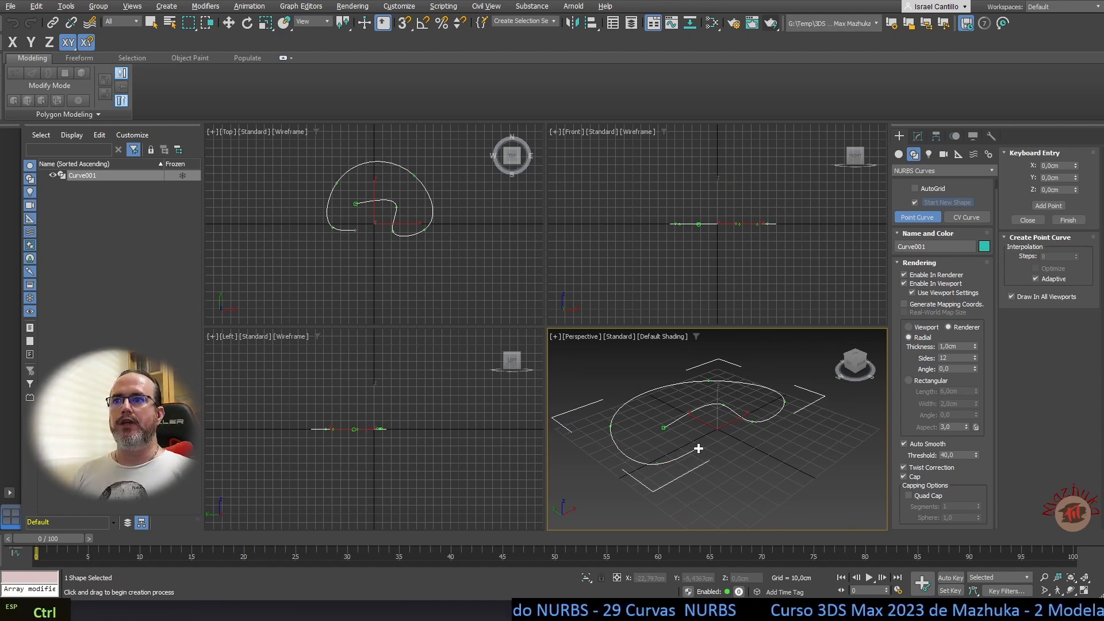
left_click(700, 447, "ctrl")
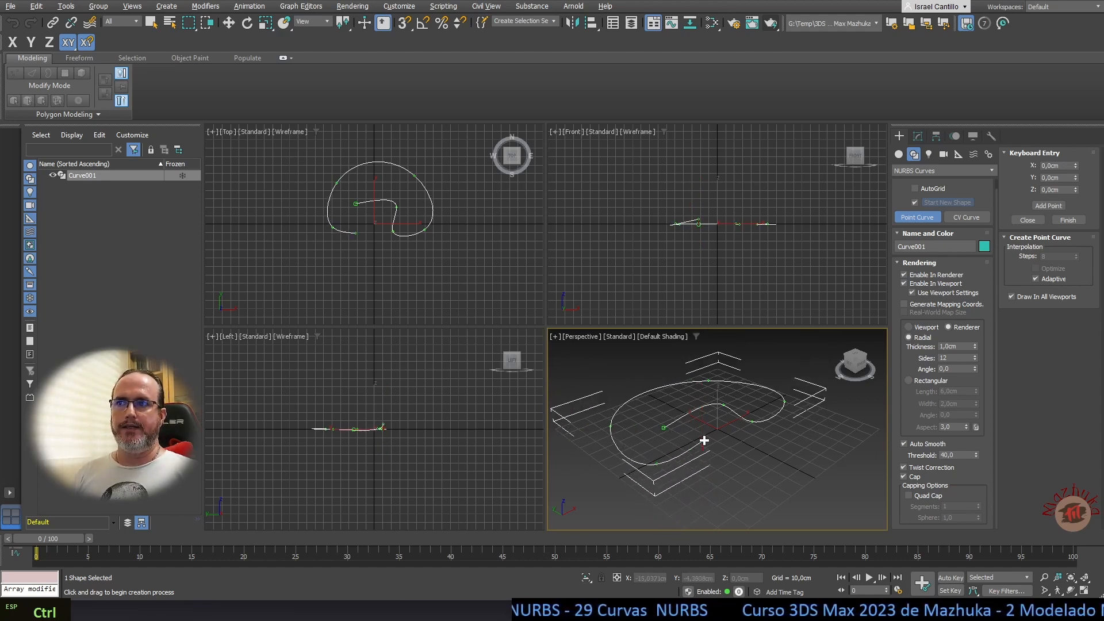
left_click(707, 412, "ctrl")
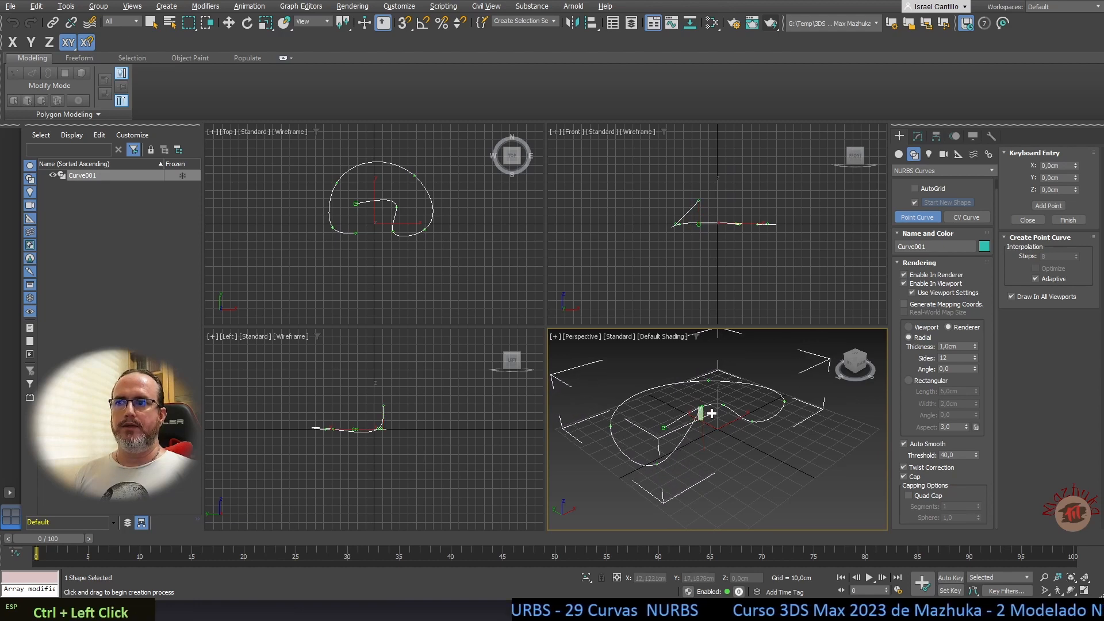
left_click(796, 439)
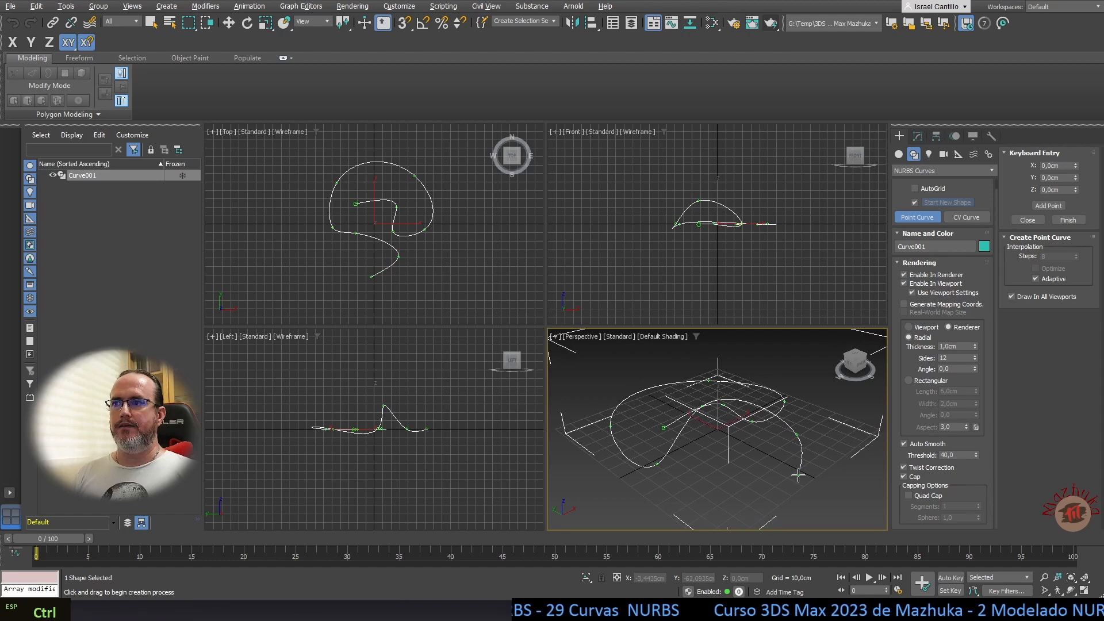
left_click(799, 472, "ctrl")
left_click(771, 513)
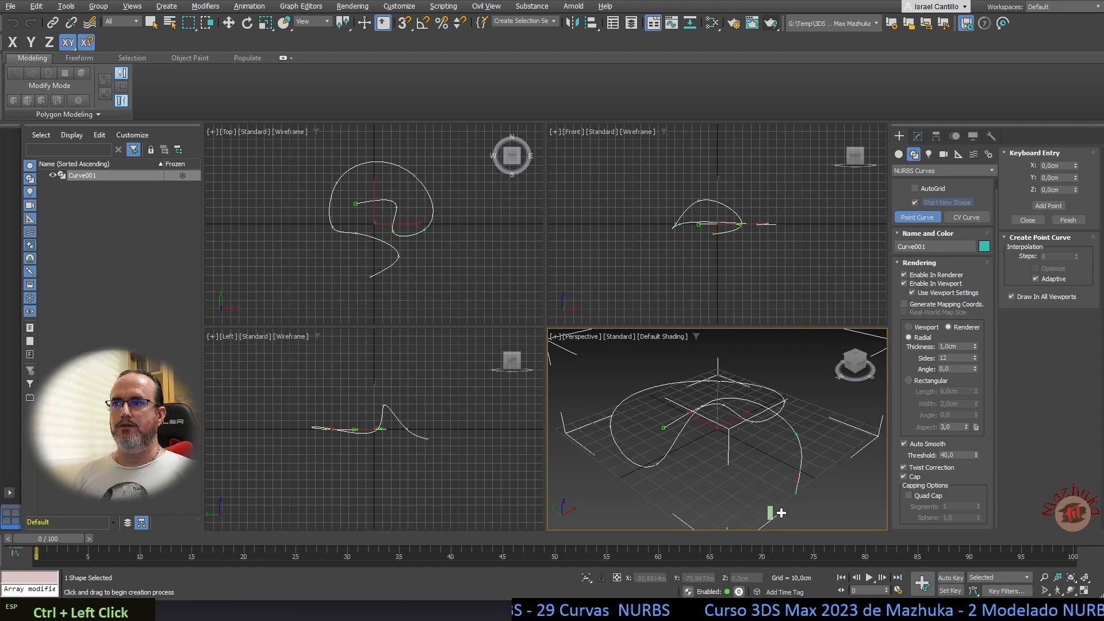
left_click(708, 466, "ctrl")
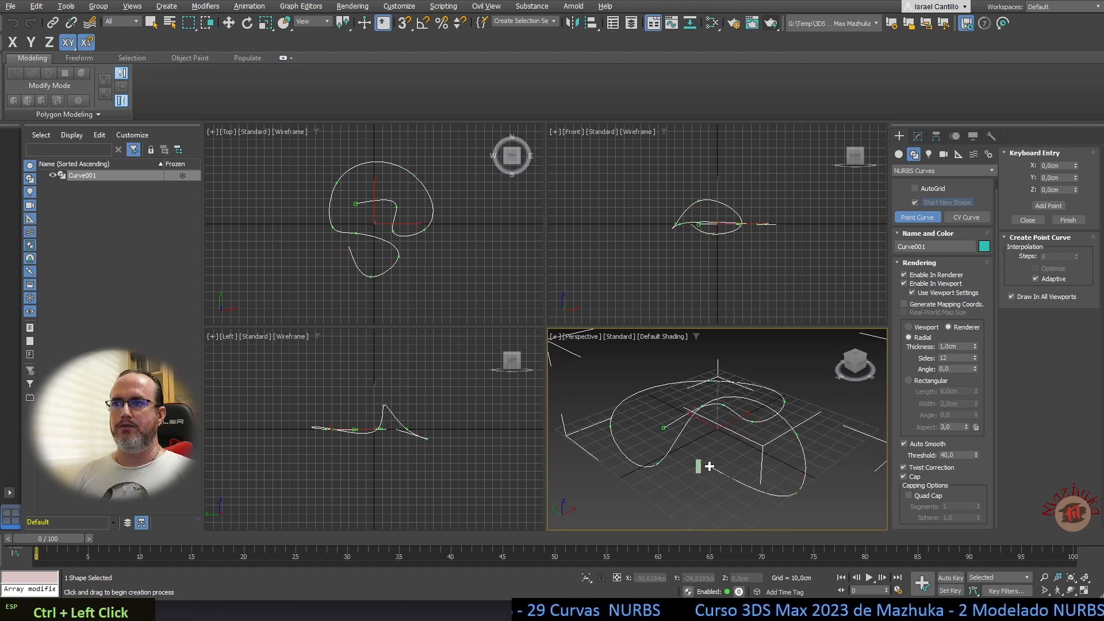
left_click(707, 426, "ctrl")
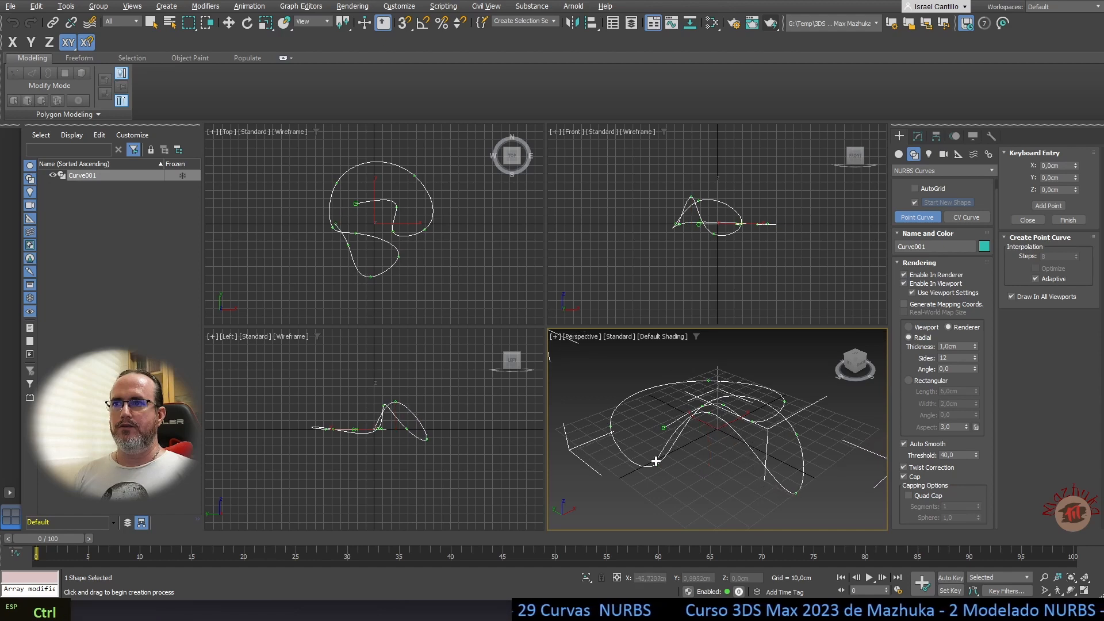
left_click(668, 491, "ctrl")
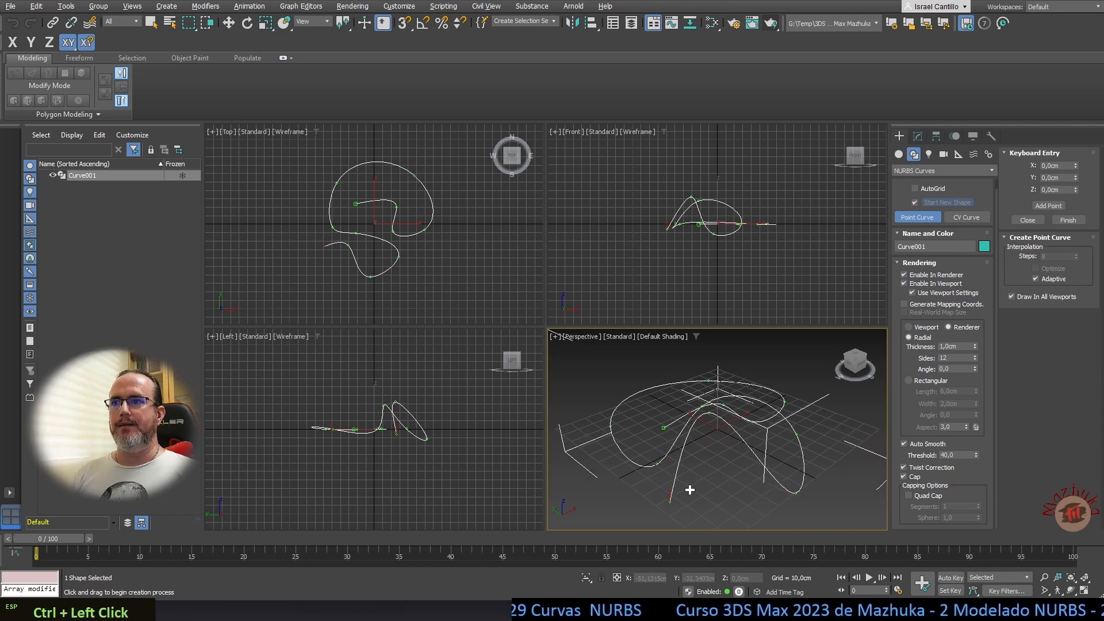
right_click(688, 488)
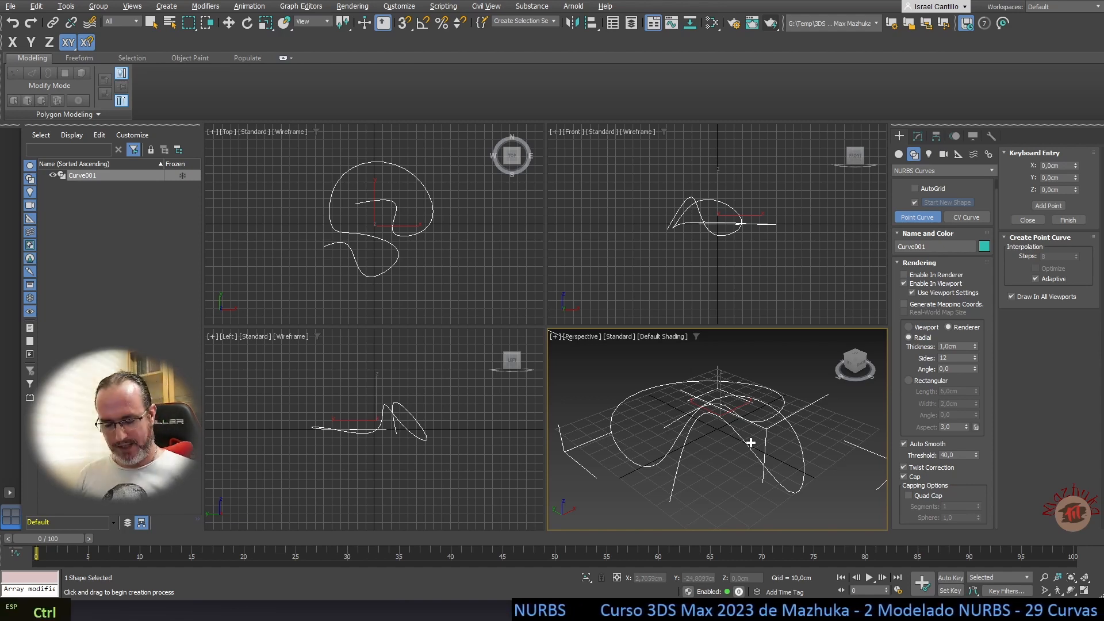
key("ctrl+z")
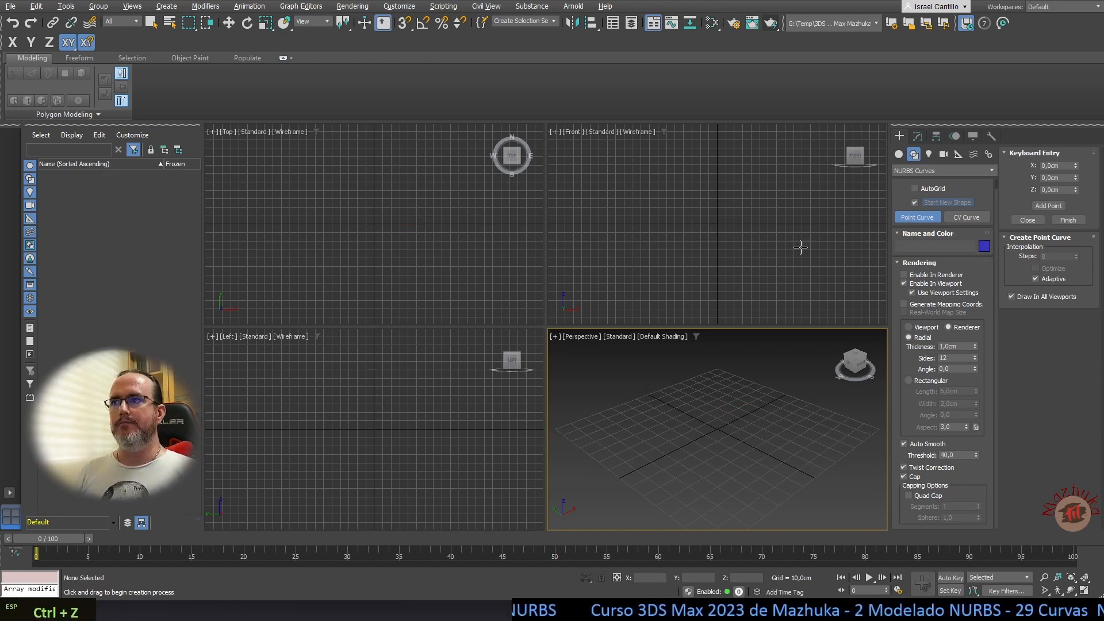
Start a NURBS CV curve and place its first six control vertices in a winding path flat on the Perspective grid.
left_click(981, 216)
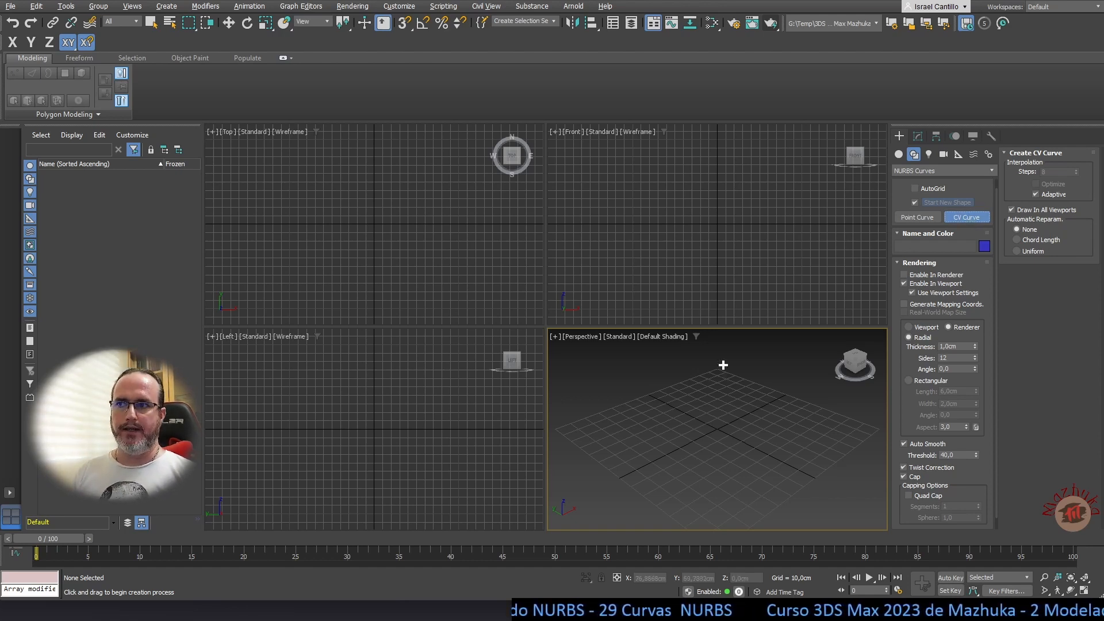
left_click(652, 464)
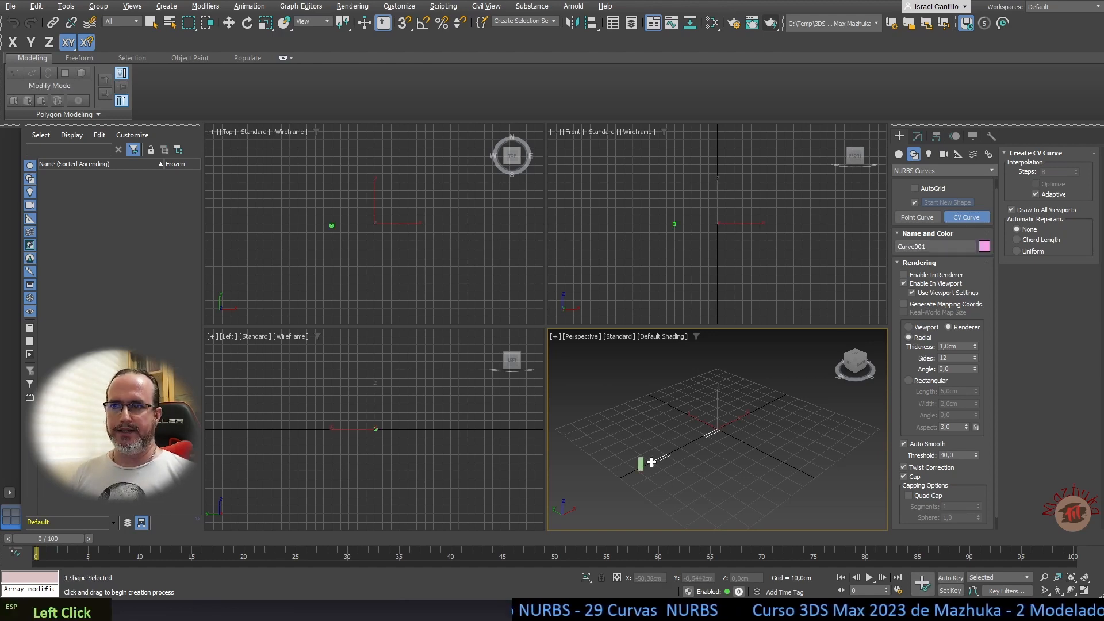
left_click(652, 412)
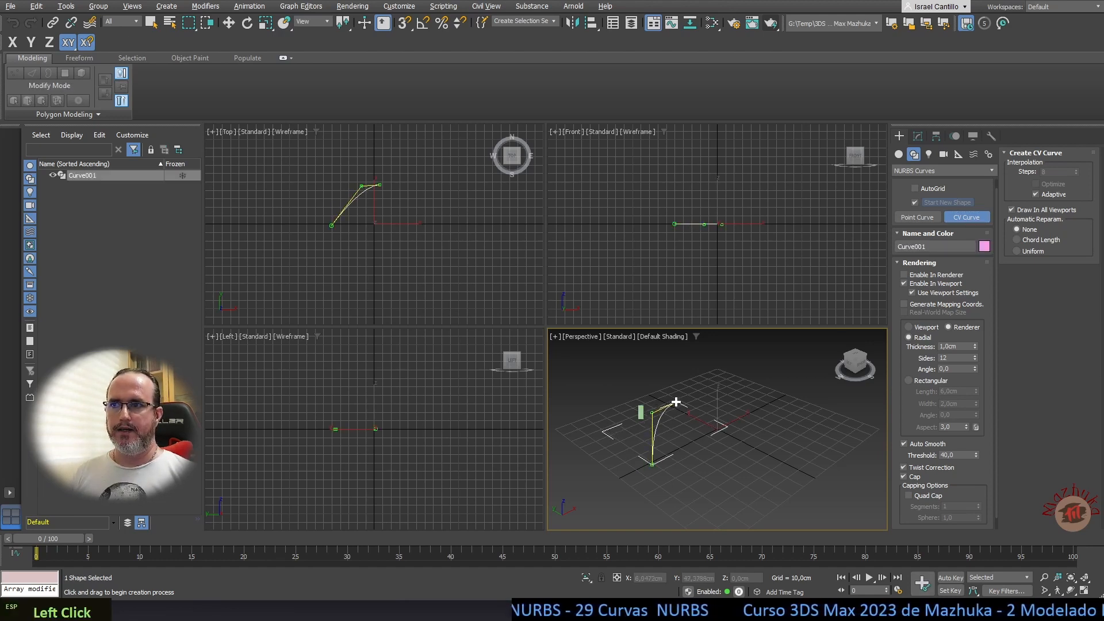
left_click(706, 403)
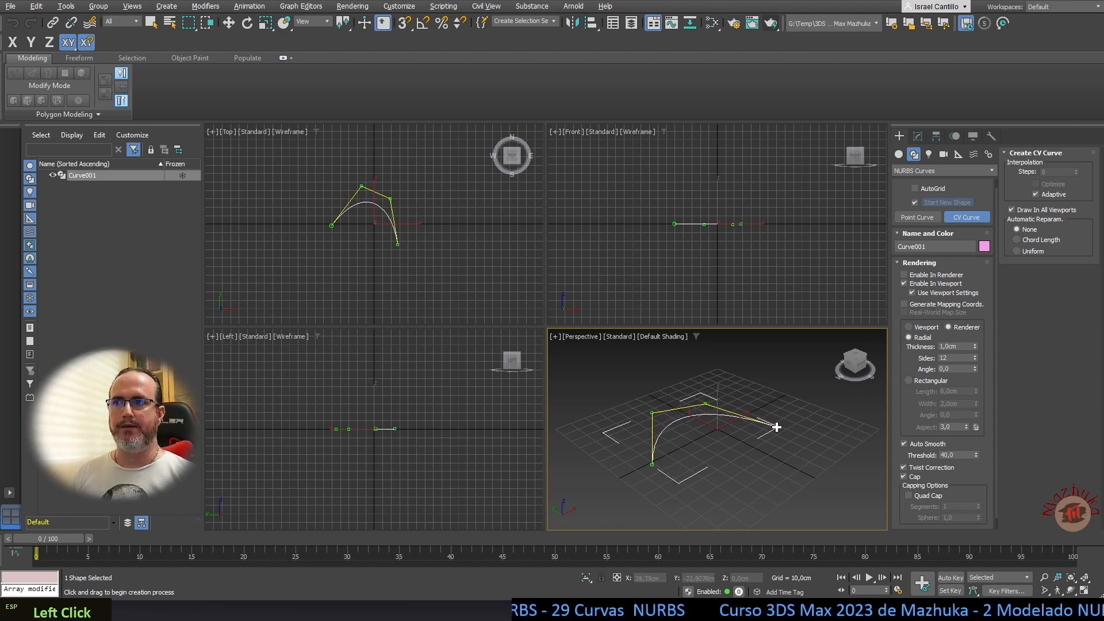
left_click(728, 450)
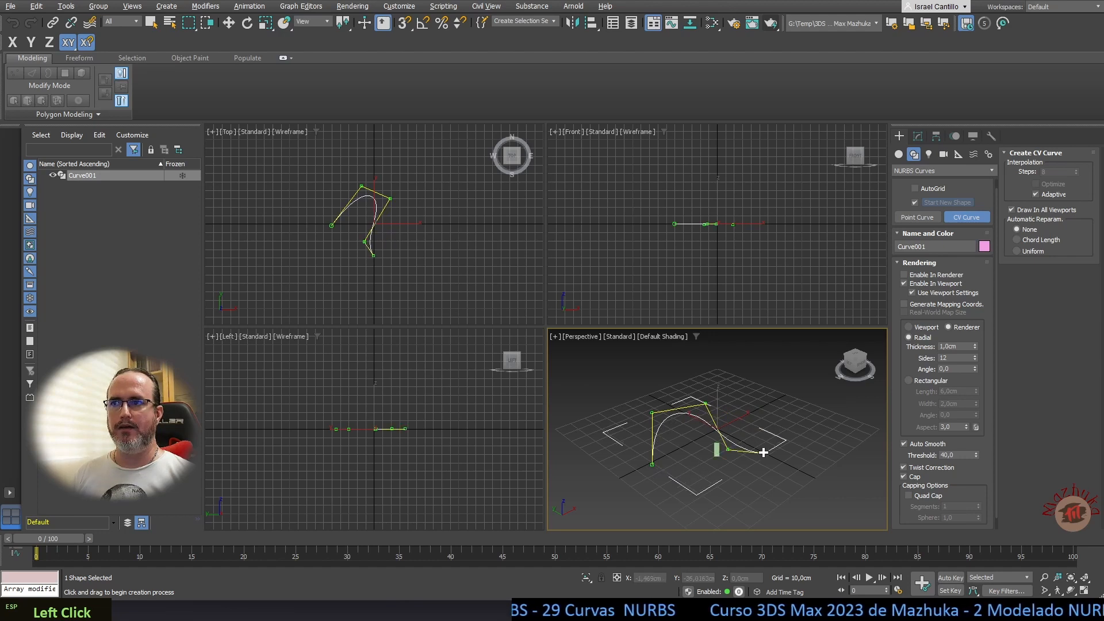
left_click(786, 424)
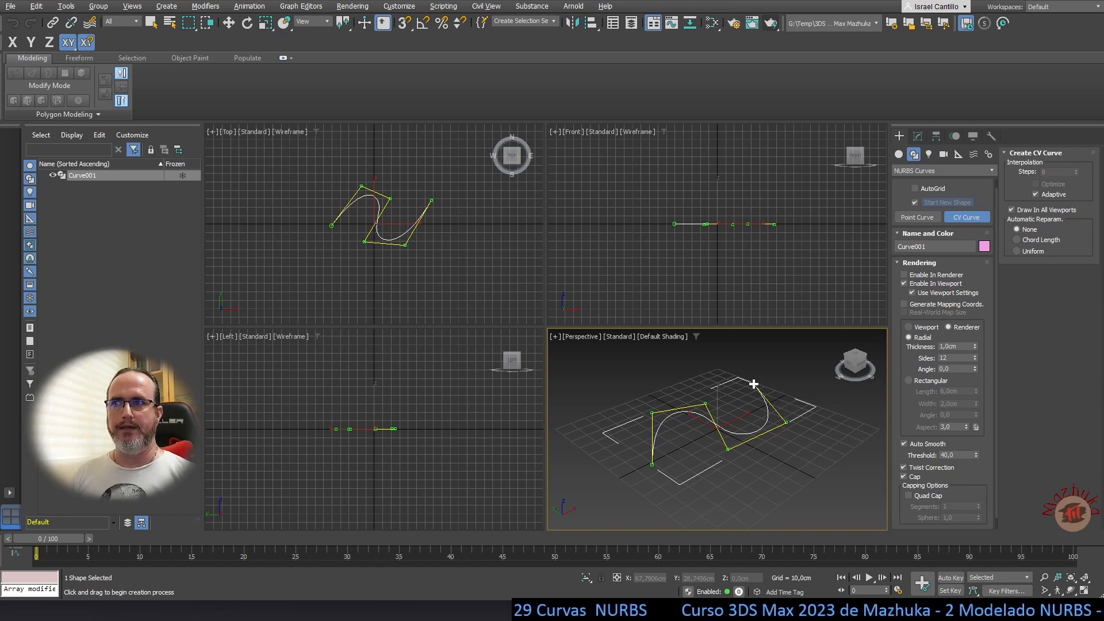
left_click(754, 384)
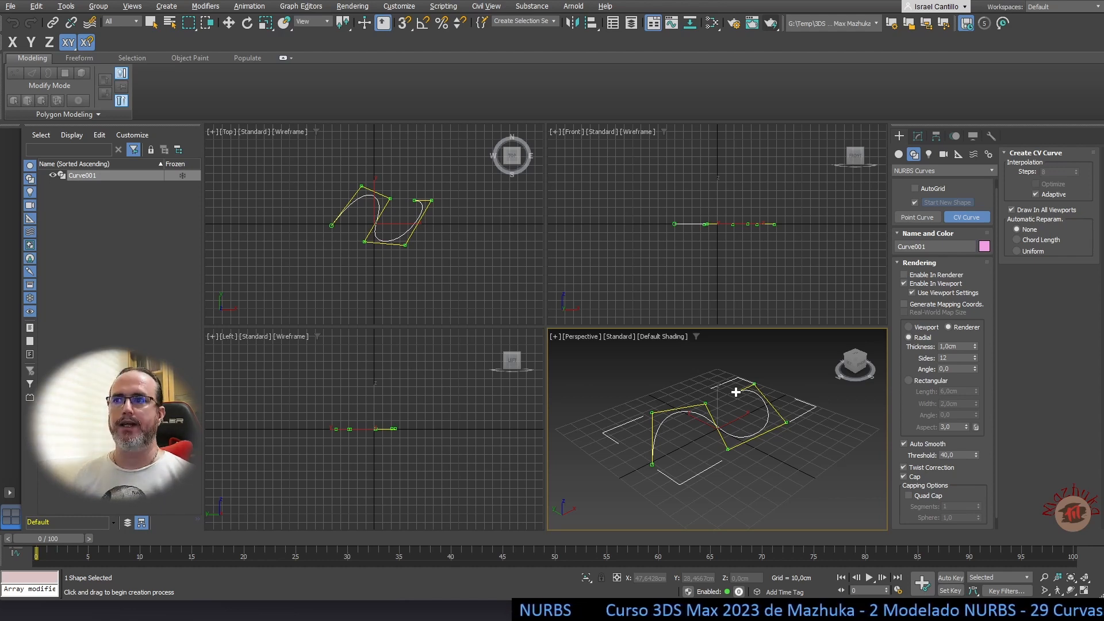
Continue the CV curve with a vertex raised above the grid, two on the grid and one below it, and finish the curve.
left_click(736, 392, "ctrl")
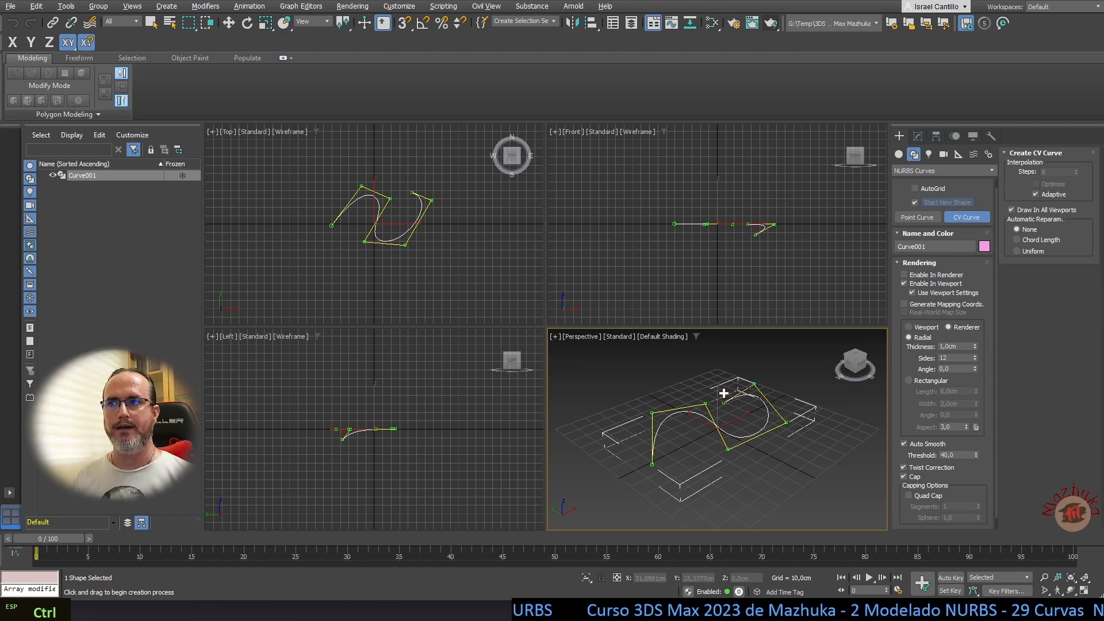
left_click(719, 371, "ctrl")
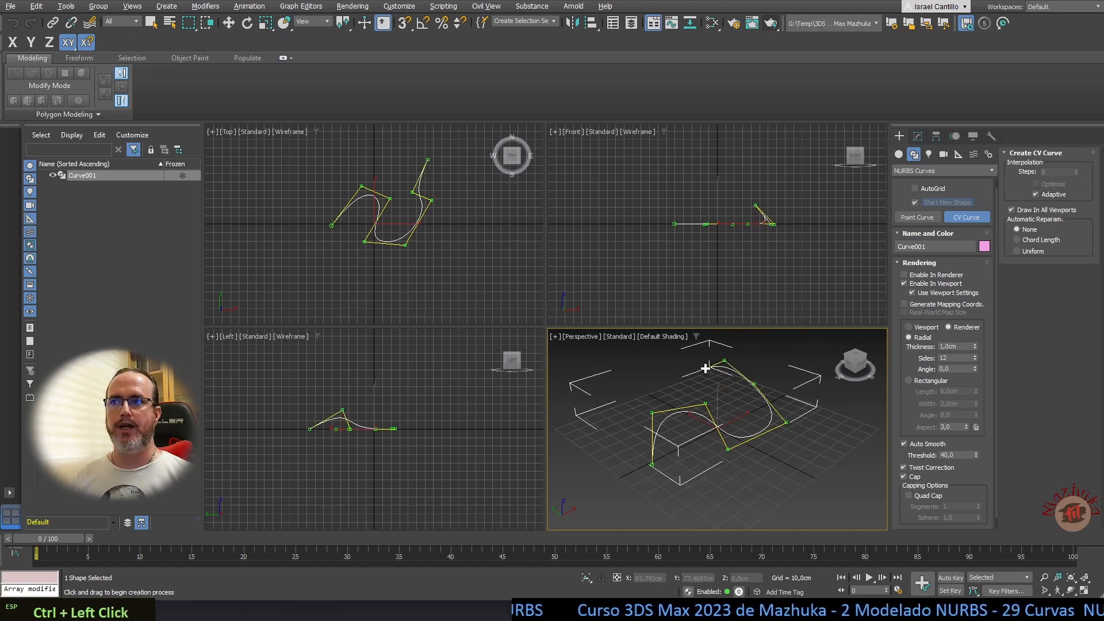
left_click(645, 380)
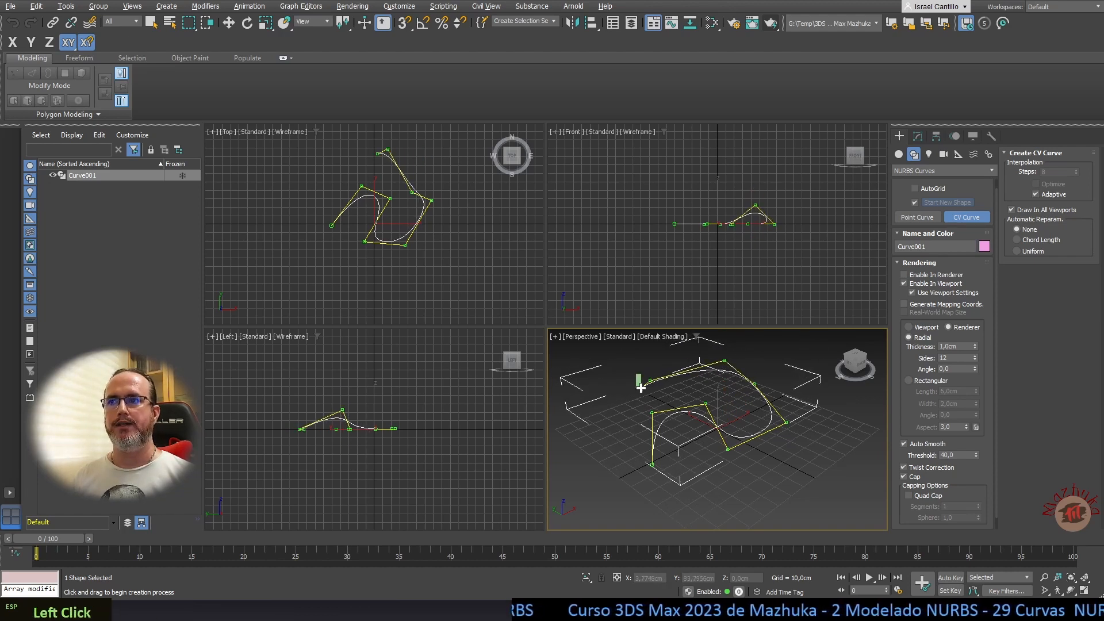
left_click(613, 423)
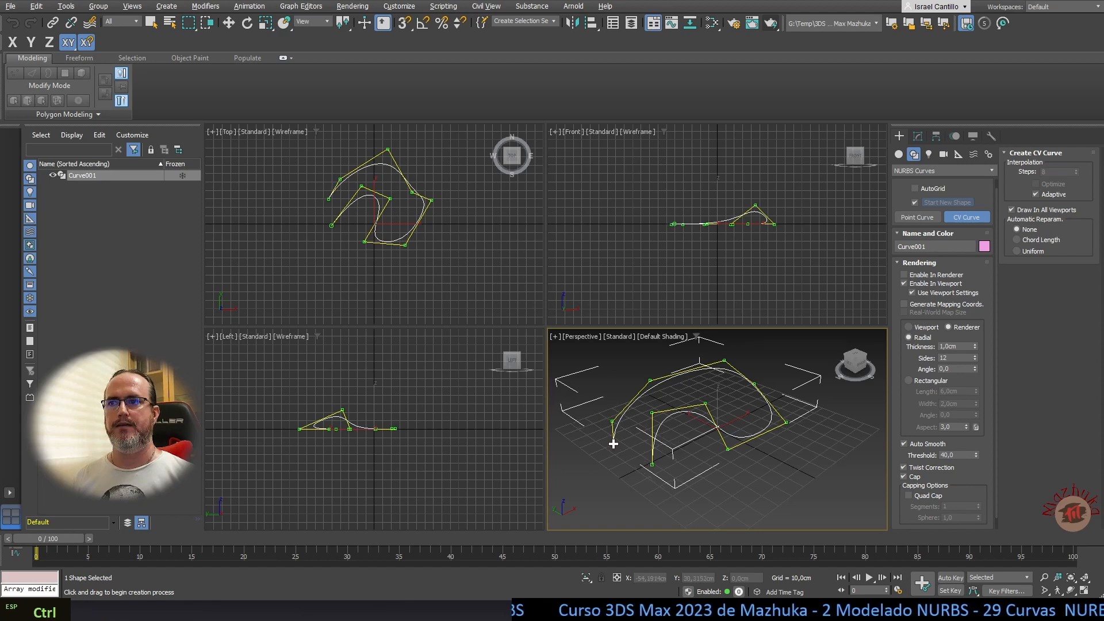
left_click(622, 483, "ctrl")
right_click(636, 486)
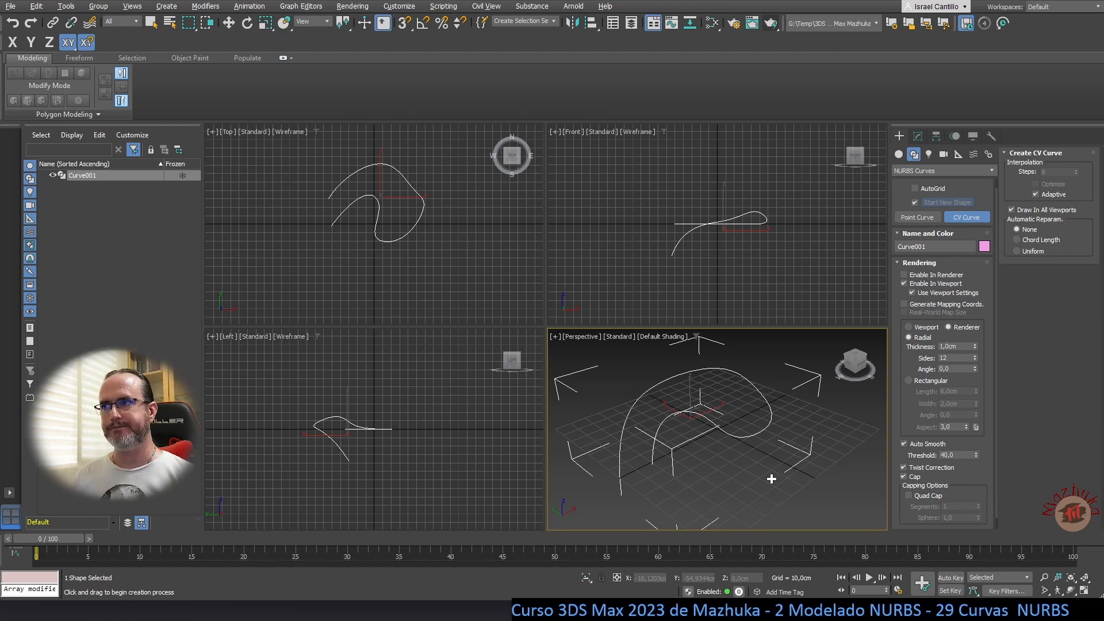
scroll(793, 458, "down", 2)
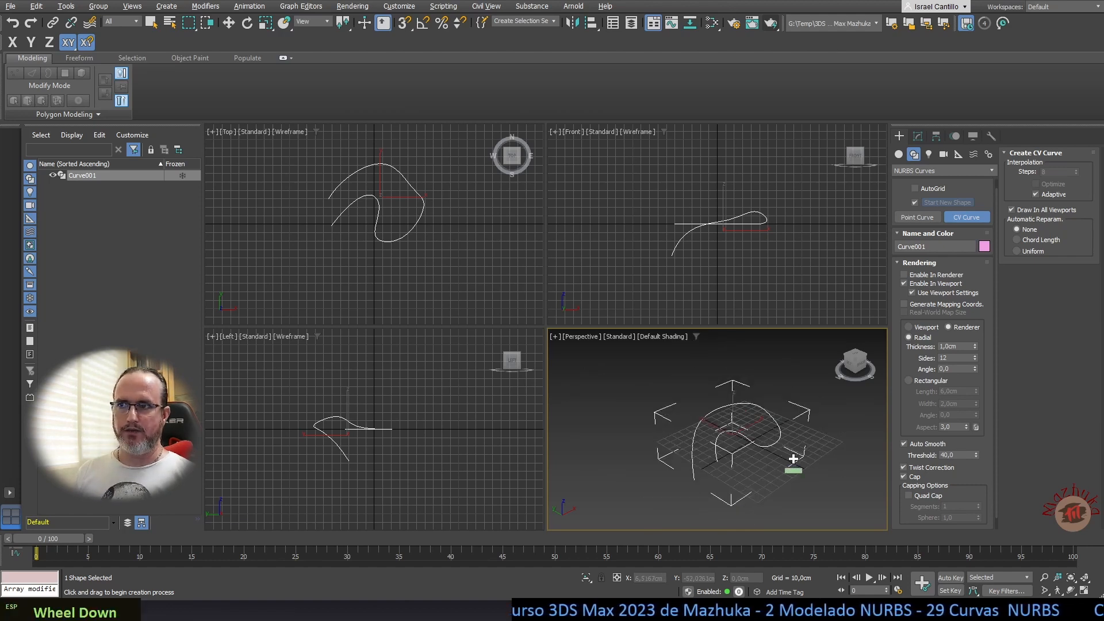
scroll(793, 459, "up", 2)
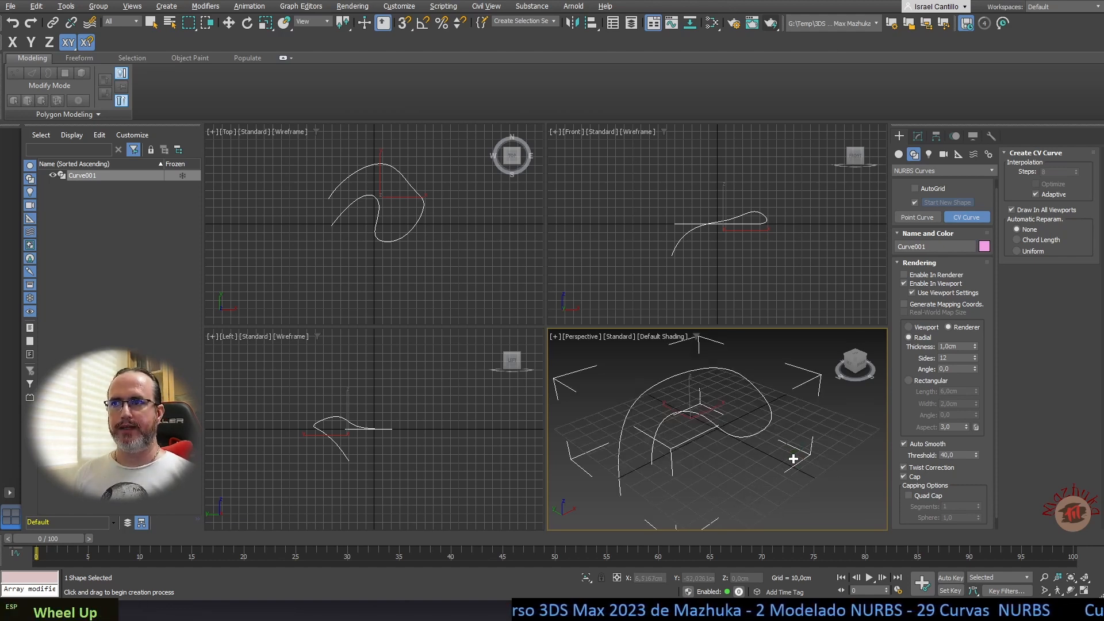